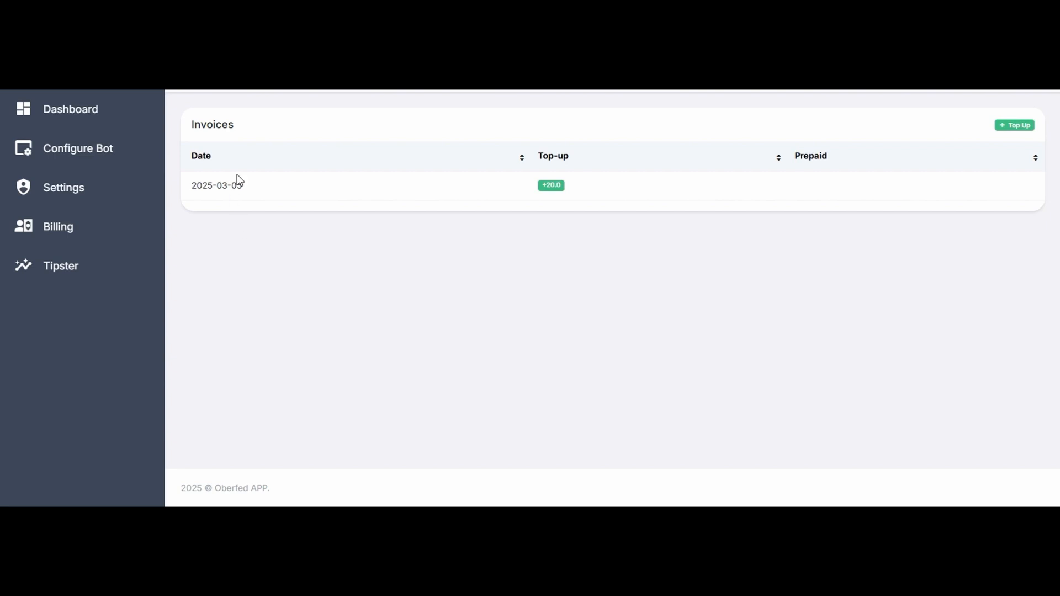
Start a new bot from the bot configuration page, name it Bot_name and keep version 2.
{"action": "left_click", "coordinate": [78, 153]}
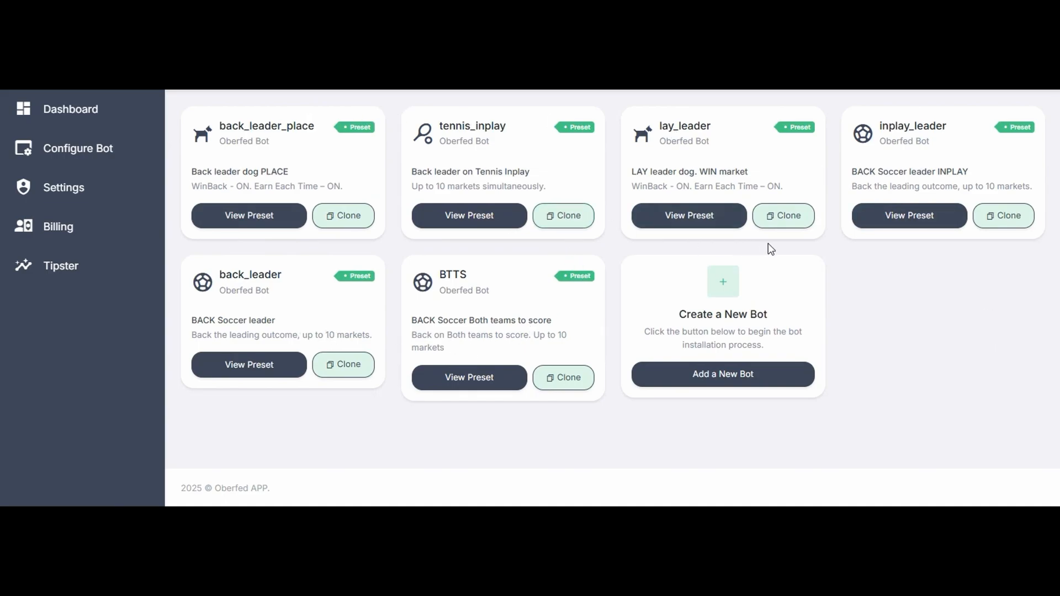
{"action": "left_click", "coordinate": [726, 380]}
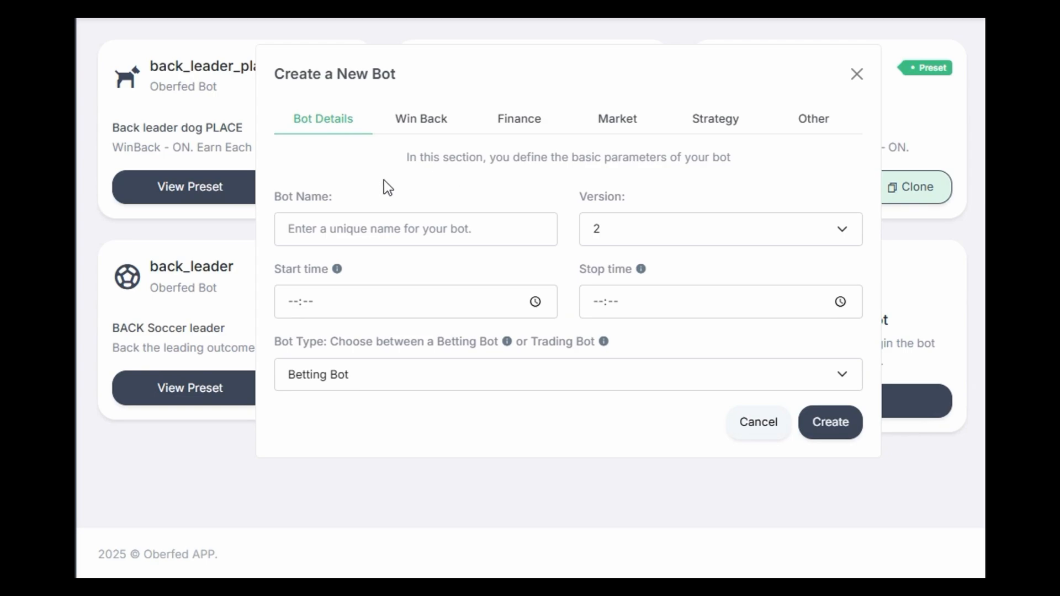
{"action": "left_click", "coordinate": [343, 231]}
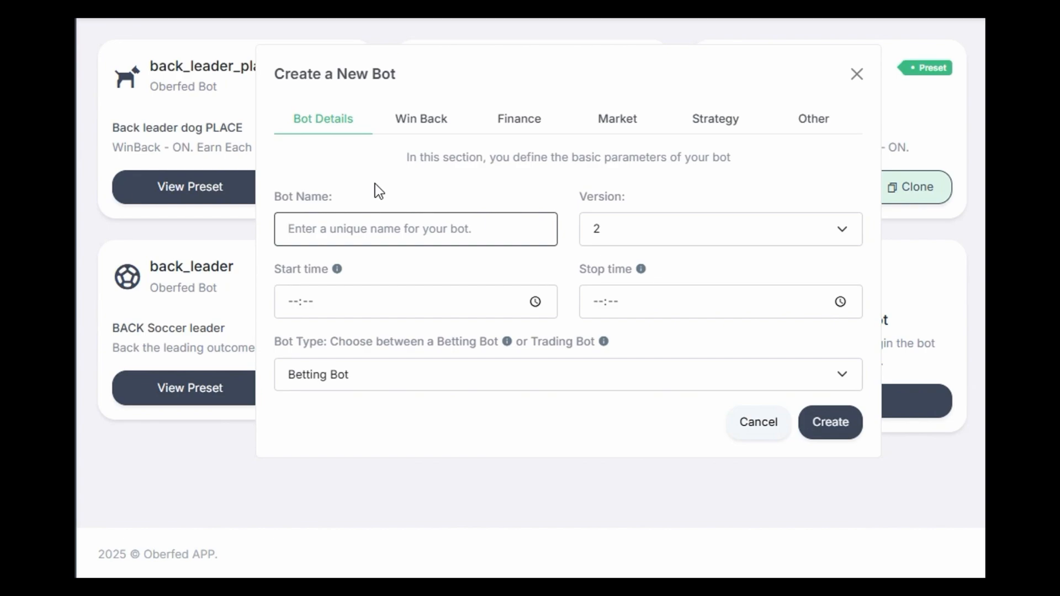
{"action": "type", "text": "Bot_name"}
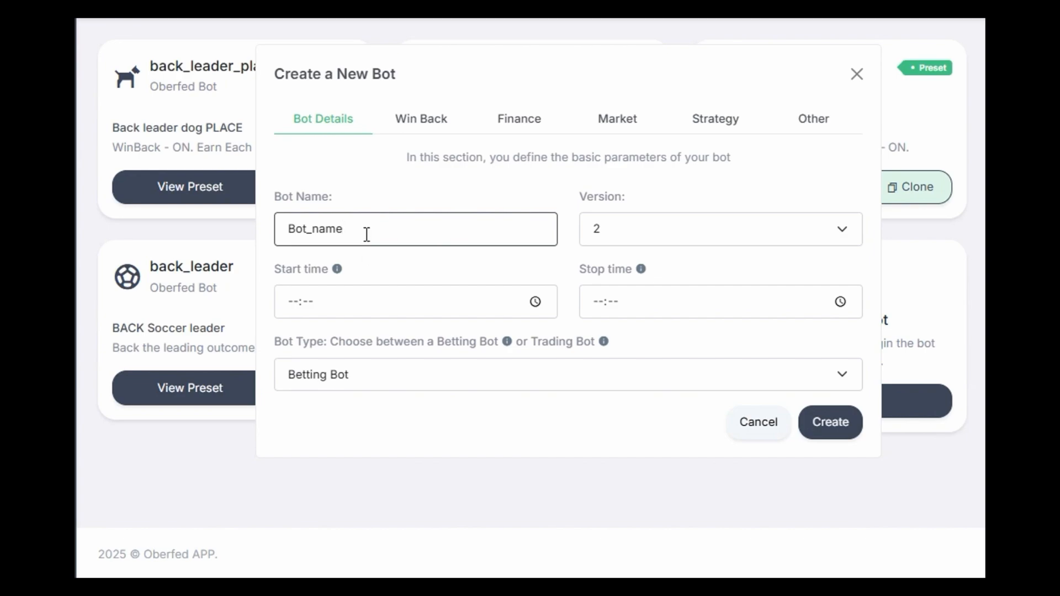
{"action": "left_click", "coordinate": [622, 234]}
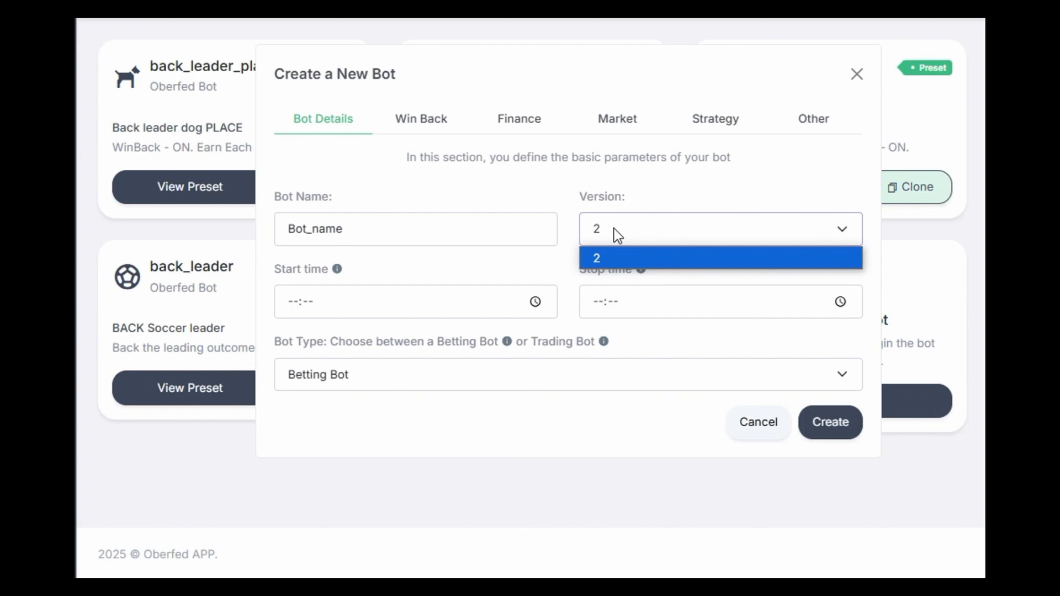
{"action": "left_click", "coordinate": [614, 229]}
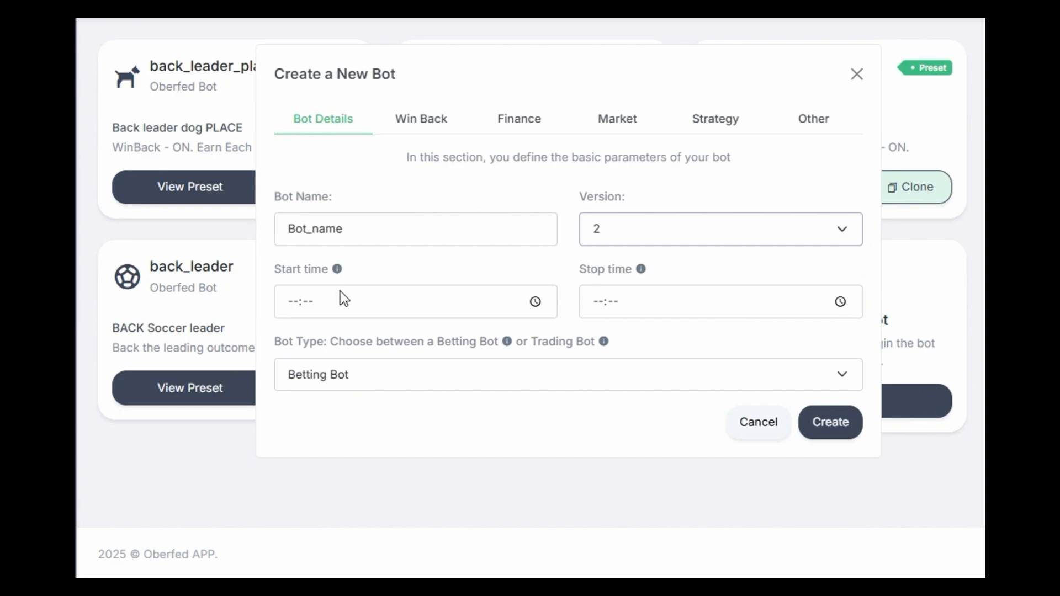
Set the bot's start time to 08:00, its stop time to 17:00 and its type to Trading Bot.
{"action": "left_click", "coordinate": [309, 301]}
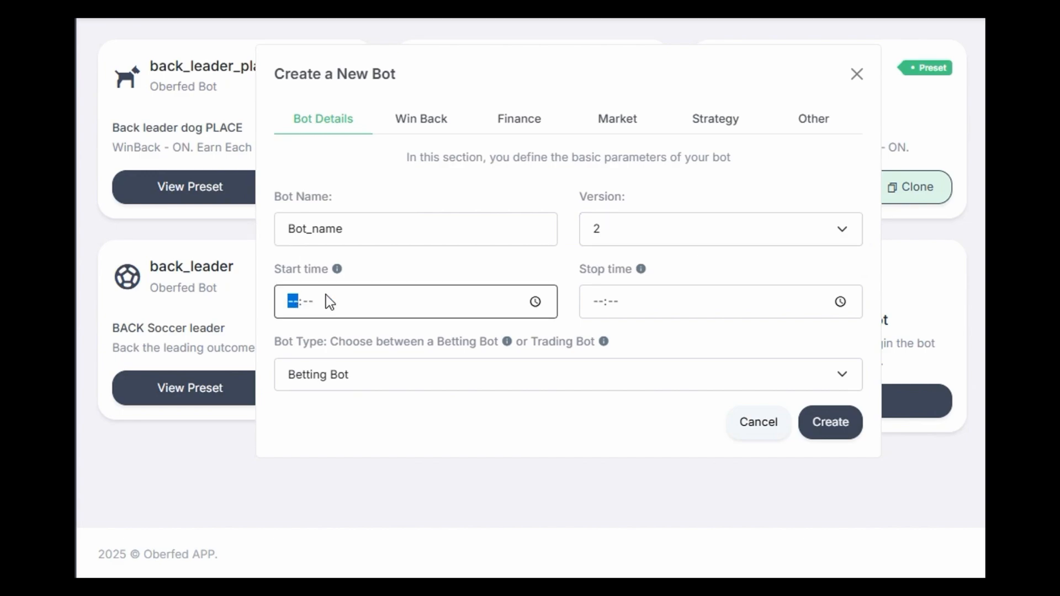
{"action": "type", "text": "08:00"}
{"action": "left_click", "coordinate": [642, 312]}
{"action": "type", "text": "17"}
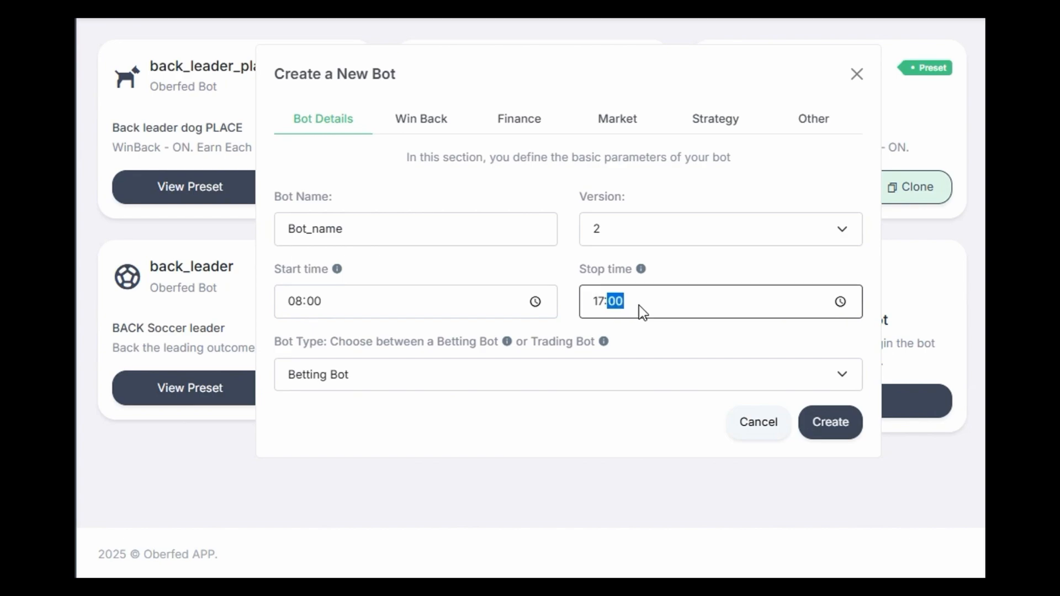
{"action": "left_click", "coordinate": [613, 281]}
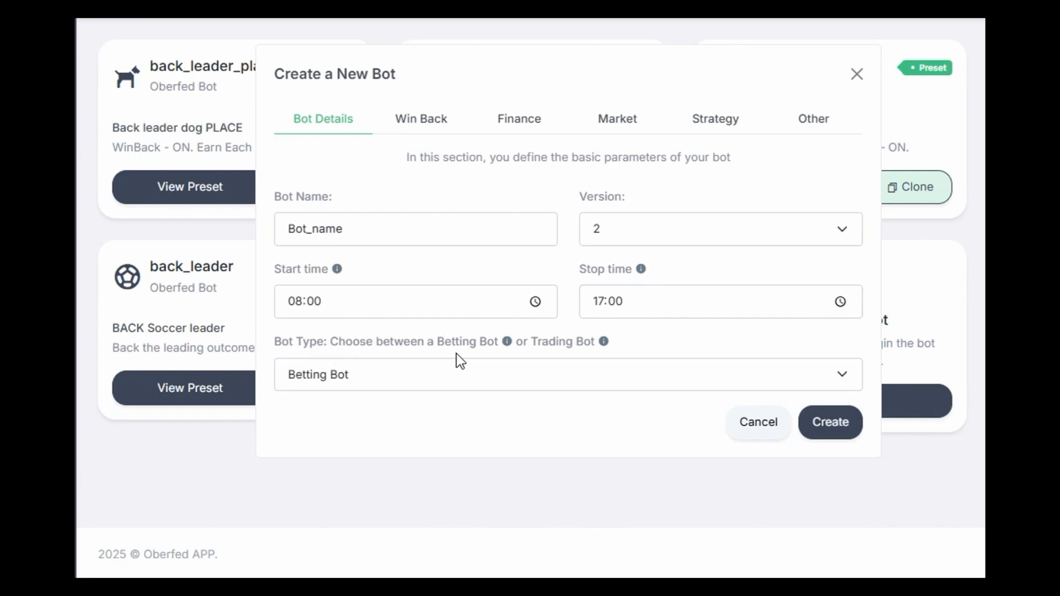
{"action": "left_click", "coordinate": [431, 371]}
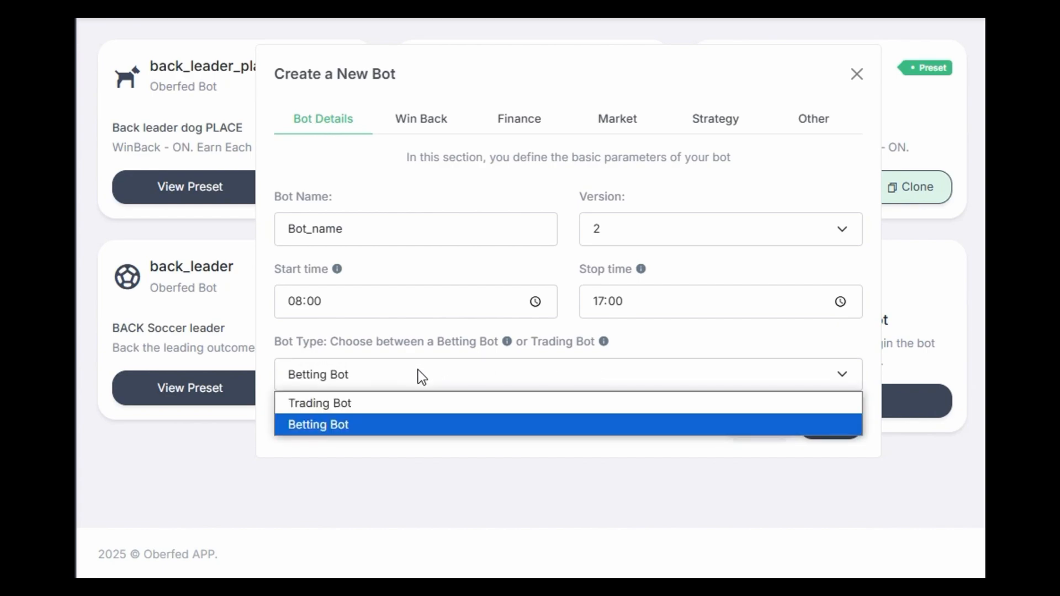
{"action": "left_click", "coordinate": [388, 407]}
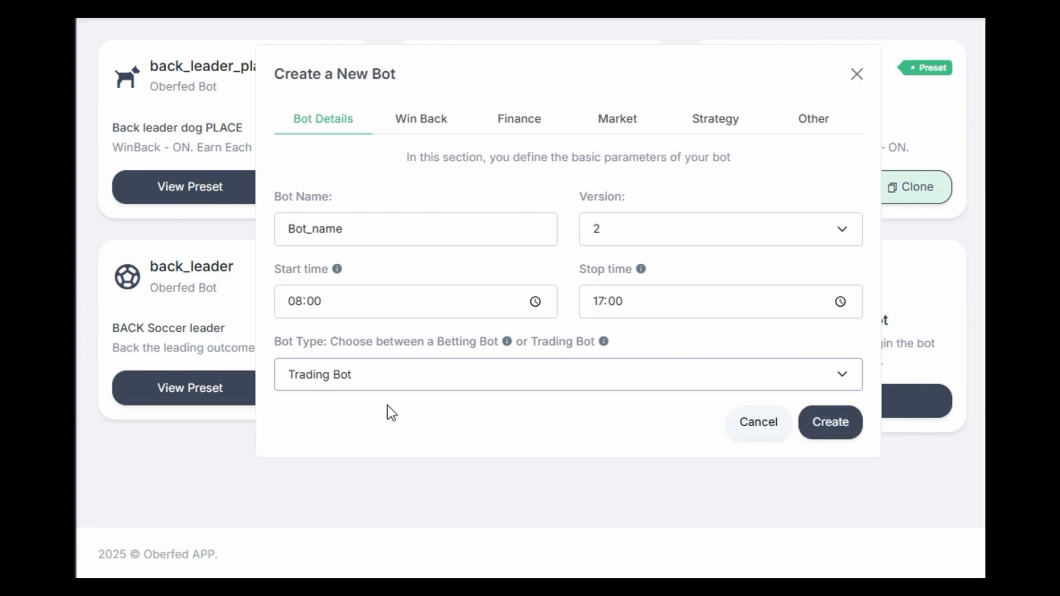
In the bot's Win Back settings, try Win Back switched on and return it to Off.
{"action": "left_click", "coordinate": [422, 120]}
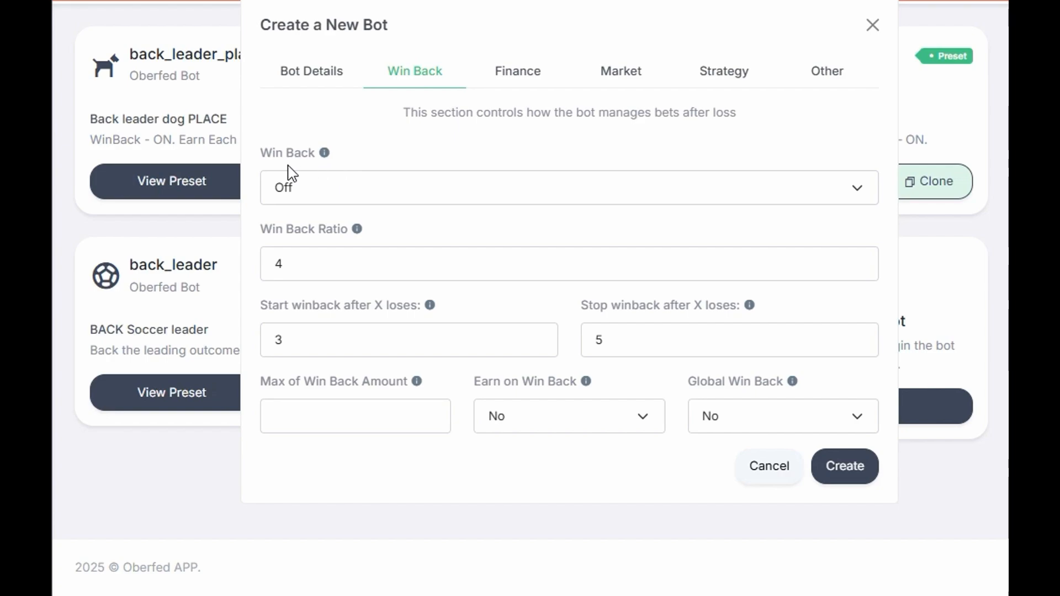
{"action": "left_click", "coordinate": [339, 194]}
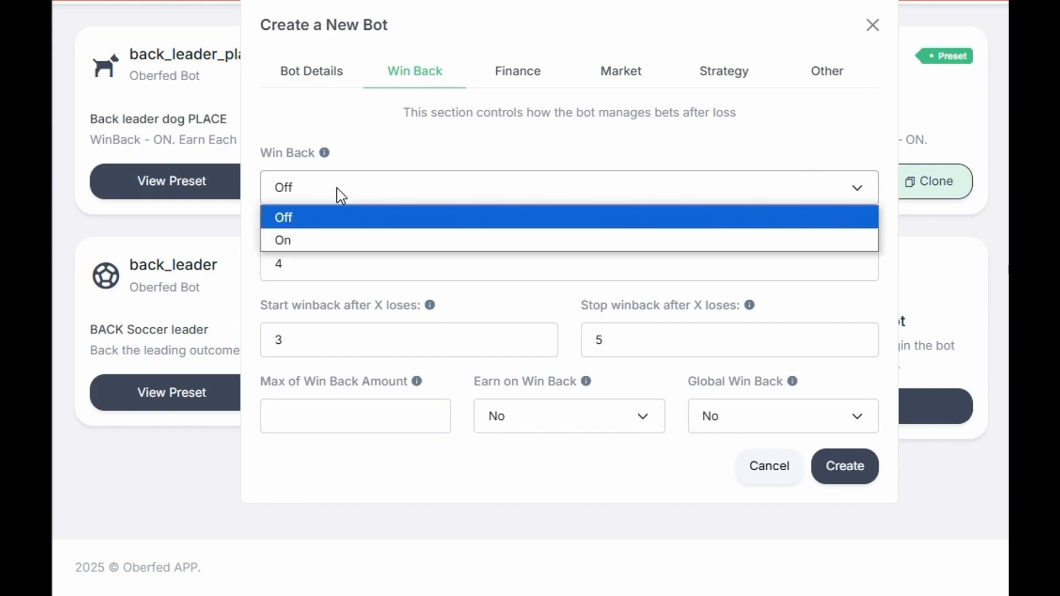
{"action": "left_click", "coordinate": [372, 239]}
{"action": "left_click", "coordinate": [379, 203]}
{"action": "left_click", "coordinate": [383, 237]}
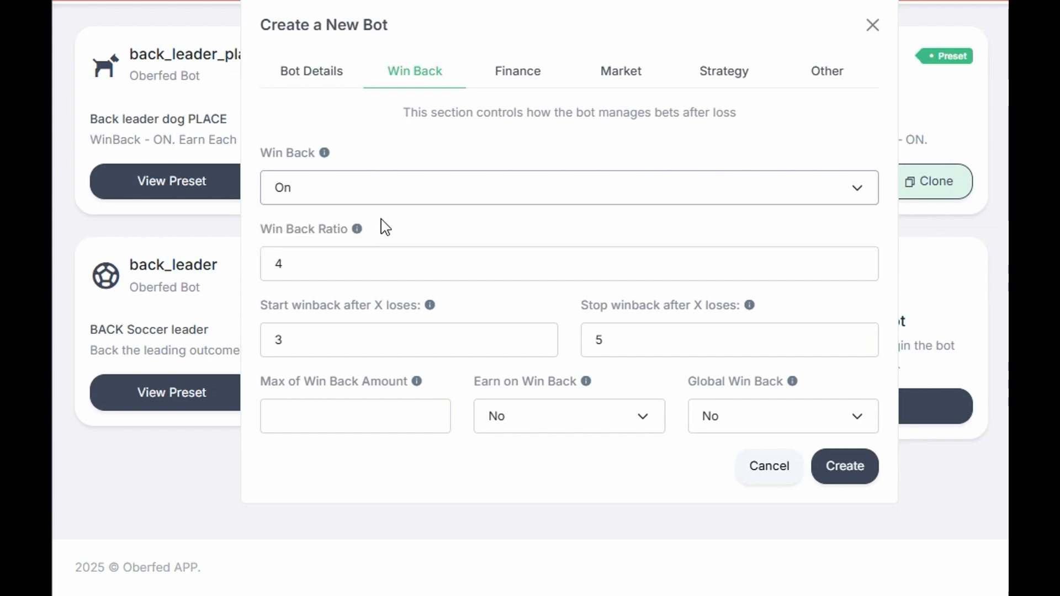
{"action": "left_click", "coordinate": [385, 203]}
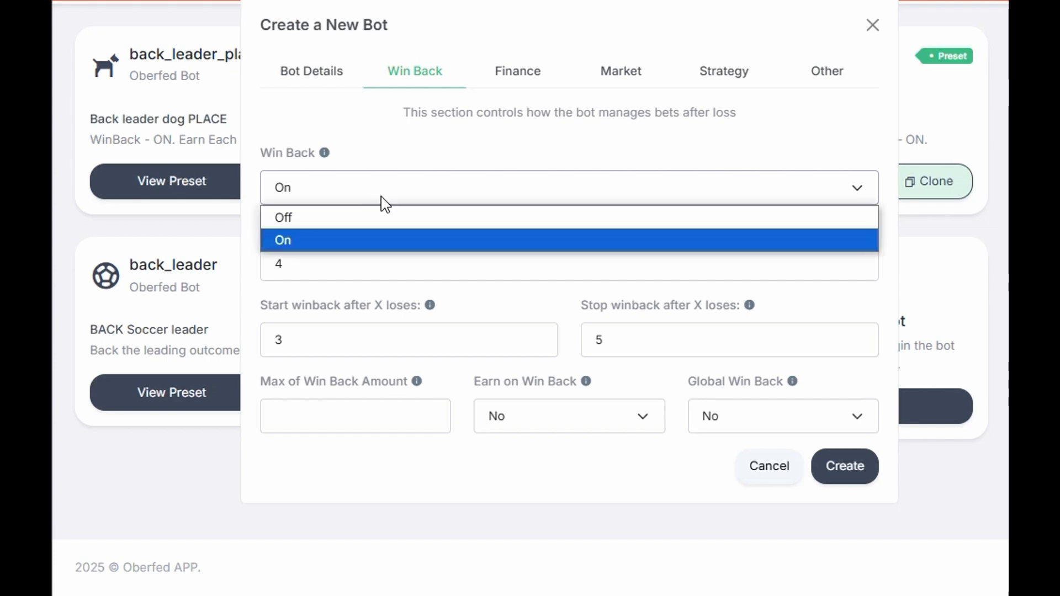
{"action": "left_click", "coordinate": [383, 218]}
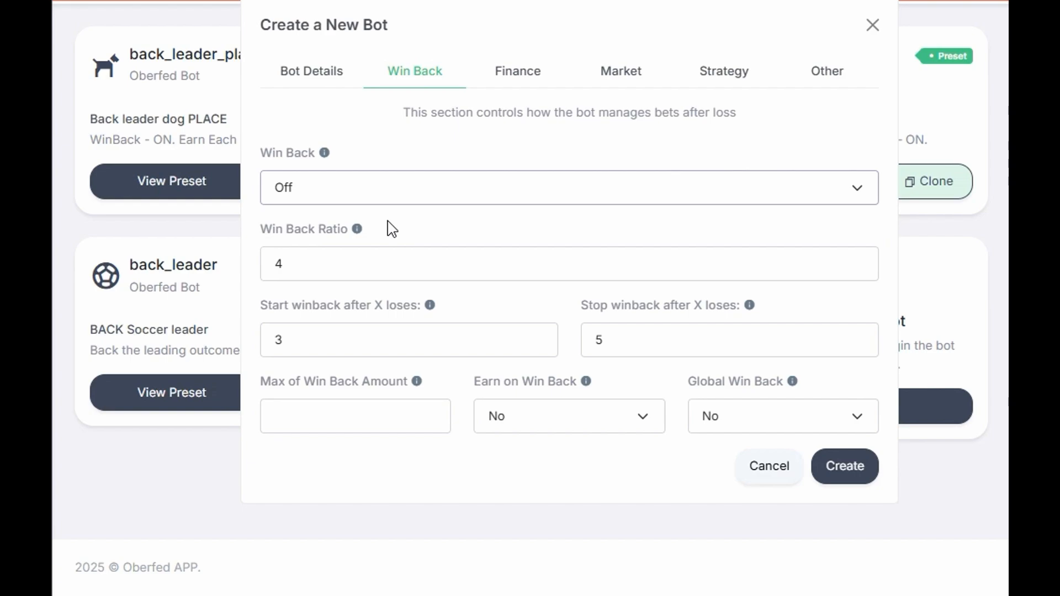
Go through the win-back ratio, loss limits and Earn on Win Back options, and set Global Win Back to Yes.
{"action": "left_click", "coordinate": [339, 259]}
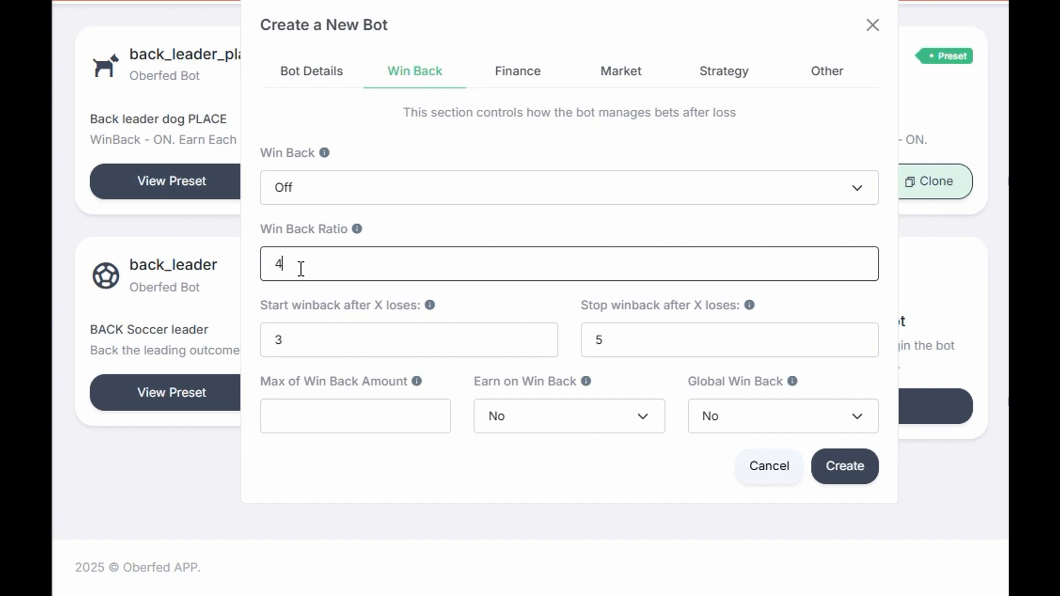
{"action": "left_click", "coordinate": [312, 338]}
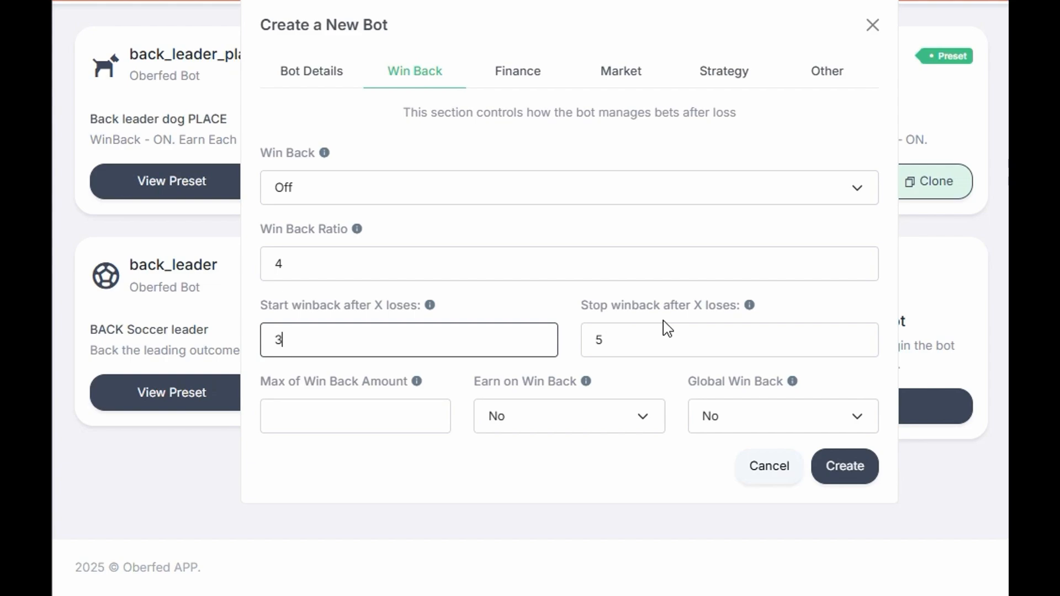
{"action": "left_click", "coordinate": [667, 335]}
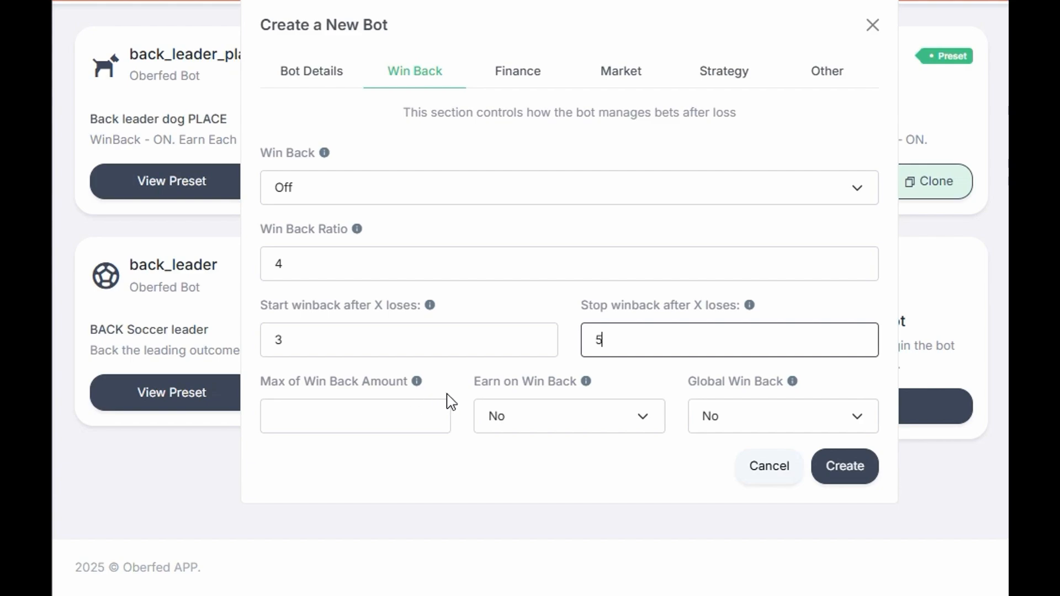
{"action": "left_click", "coordinate": [533, 421]}
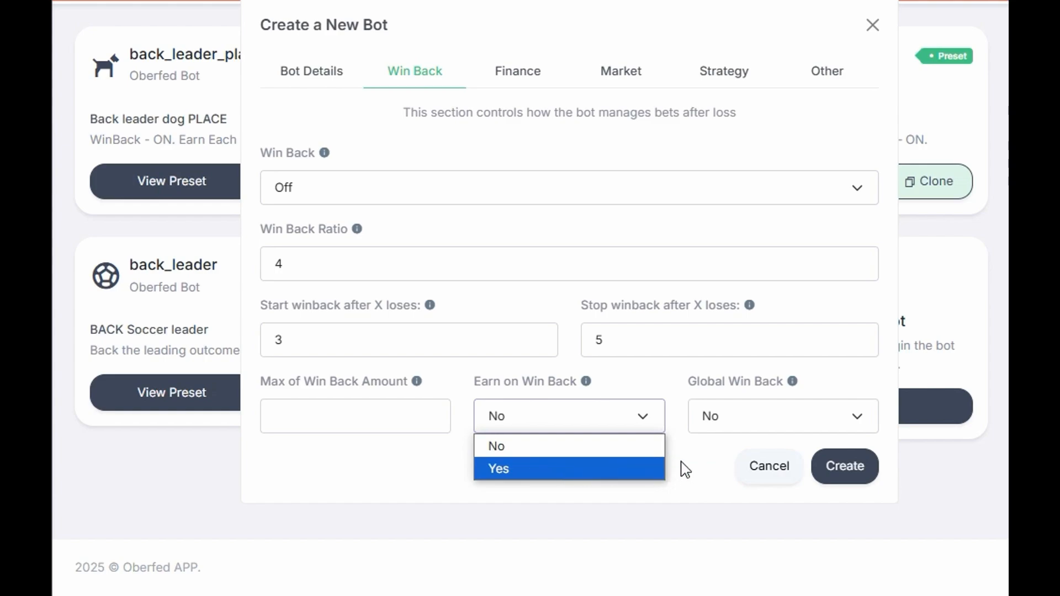
{"action": "left_click", "coordinate": [742, 398]}
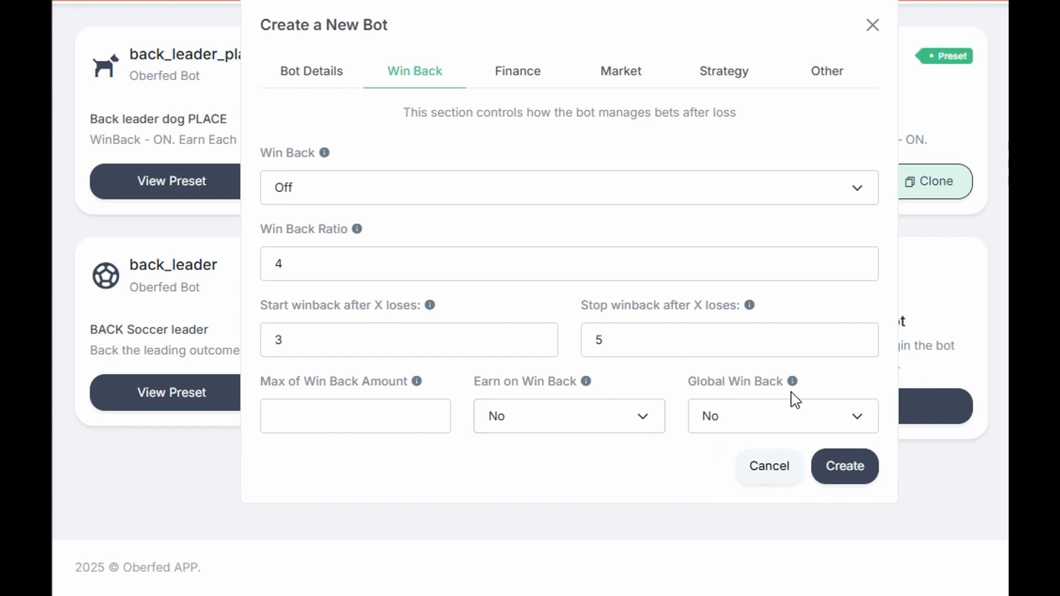
{"action": "left_click", "coordinate": [796, 416]}
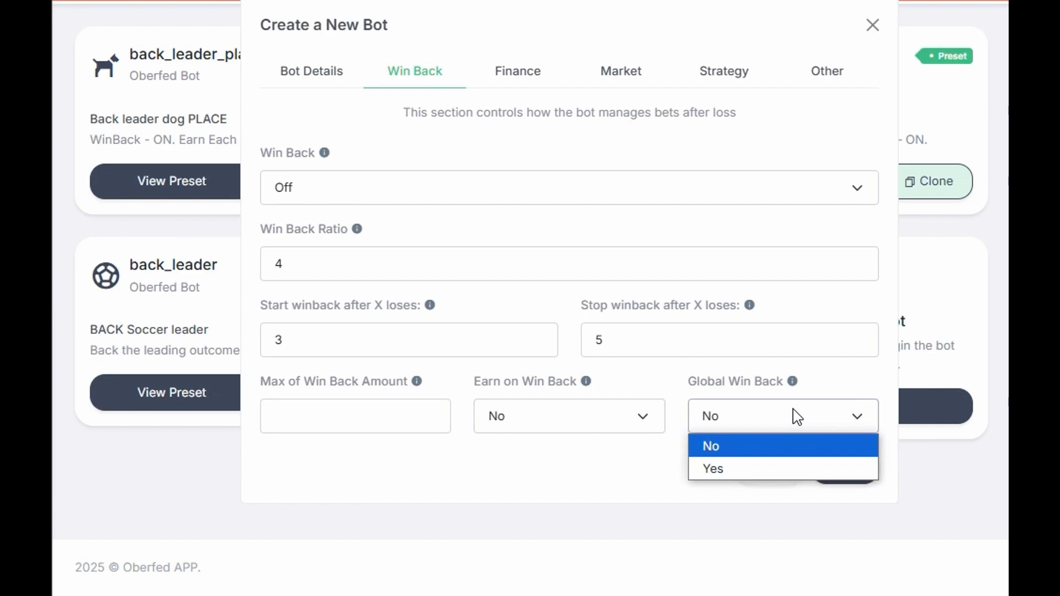
{"action": "left_click", "coordinate": [772, 465]}
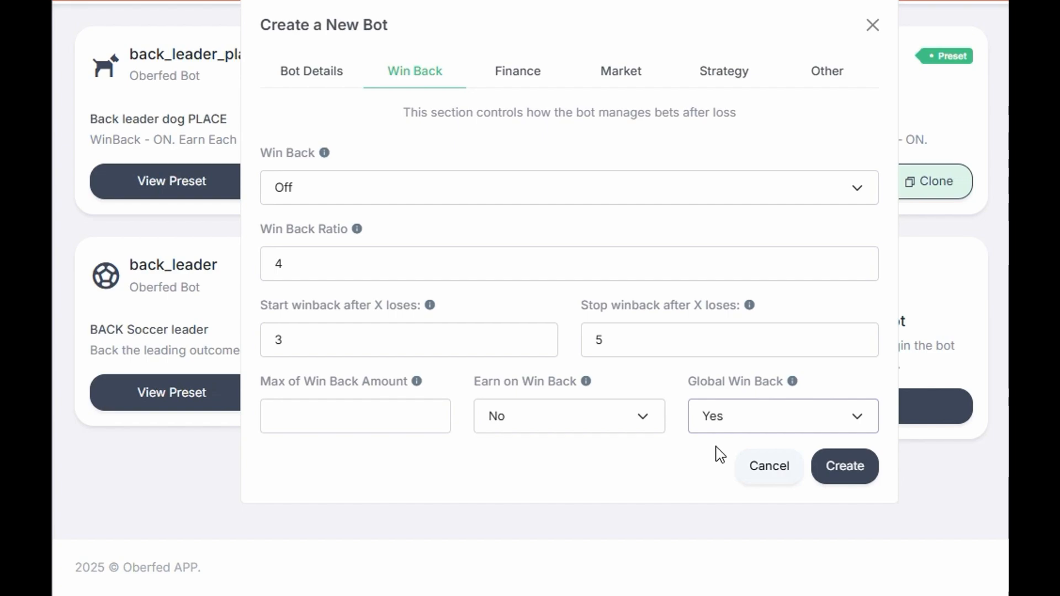
In the bot's finance rules, leave Stop Loss and Stop Profit empty and set the bet percentage to 5.
{"action": "left_click", "coordinate": [518, 74]}
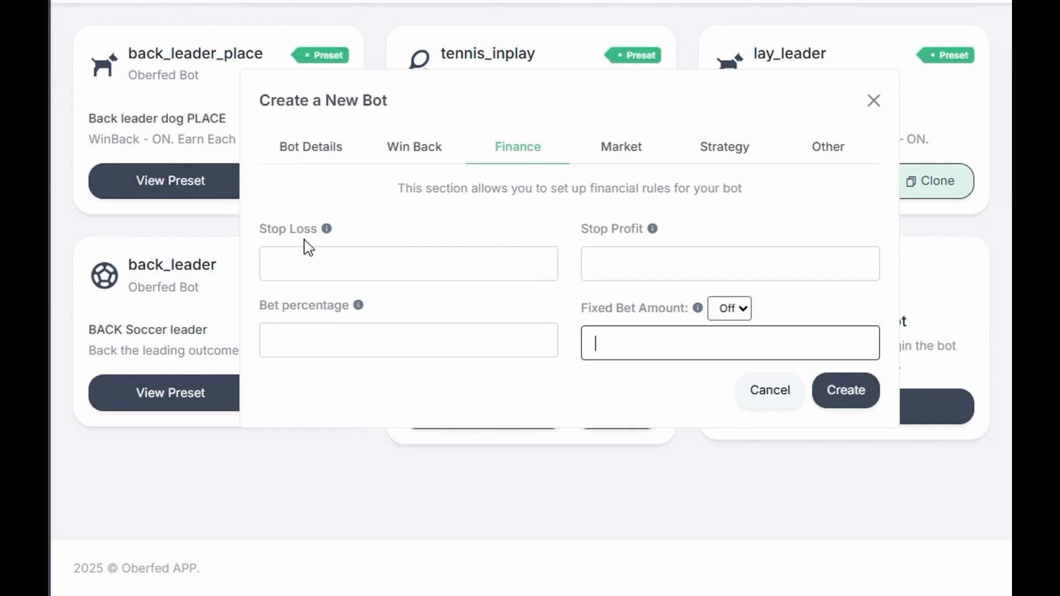
{"action": "left_click", "coordinate": [293, 253]}
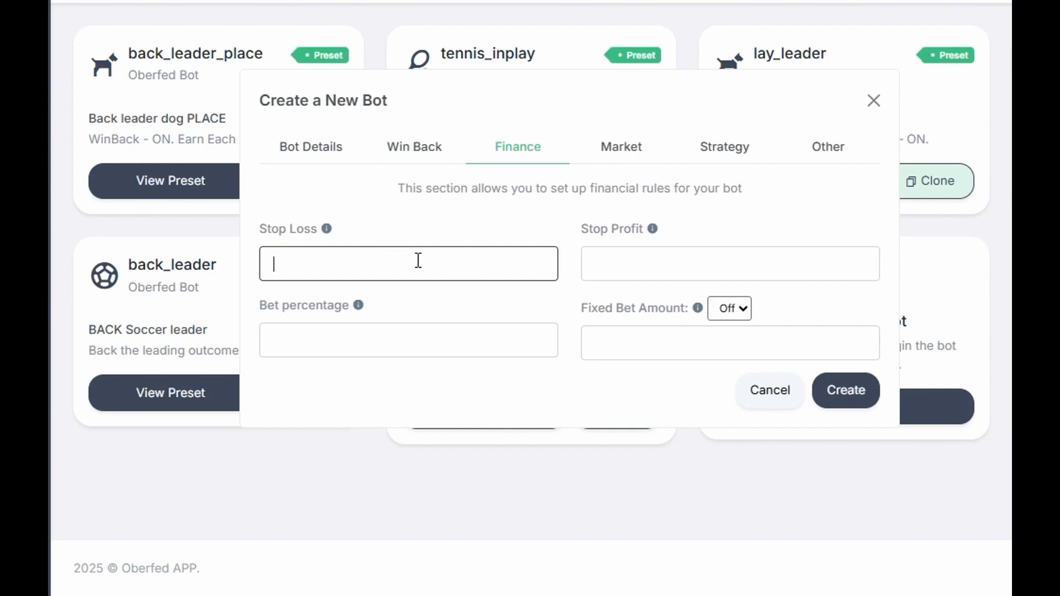
{"action": "left_click", "coordinate": [622, 257]}
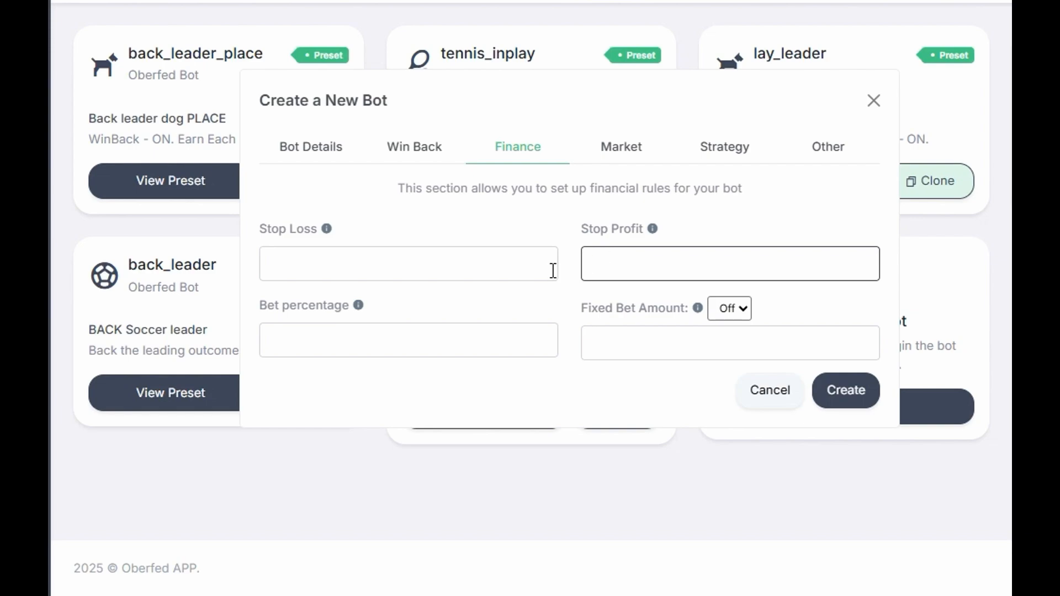
{"action": "left_click", "coordinate": [395, 327]}
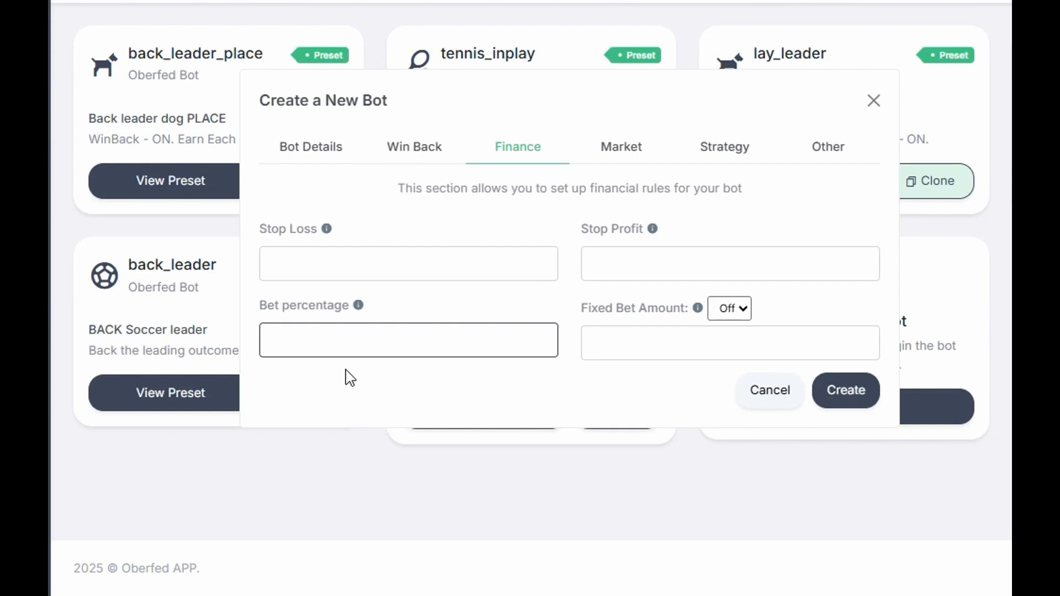
{"action": "type", "text": "5"}
Try the Fixed Bet Amount option switched on and return it to Off.
{"action": "left_click", "coordinate": [722, 312]}
{"action": "left_click", "coordinate": [732, 354]}
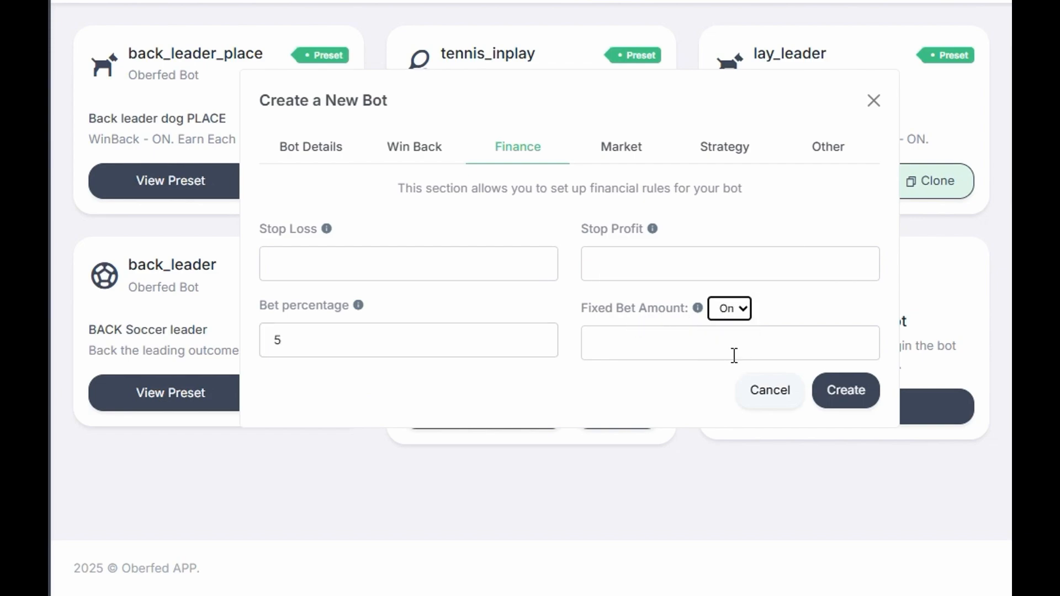
{"action": "left_click", "coordinate": [746, 310]}
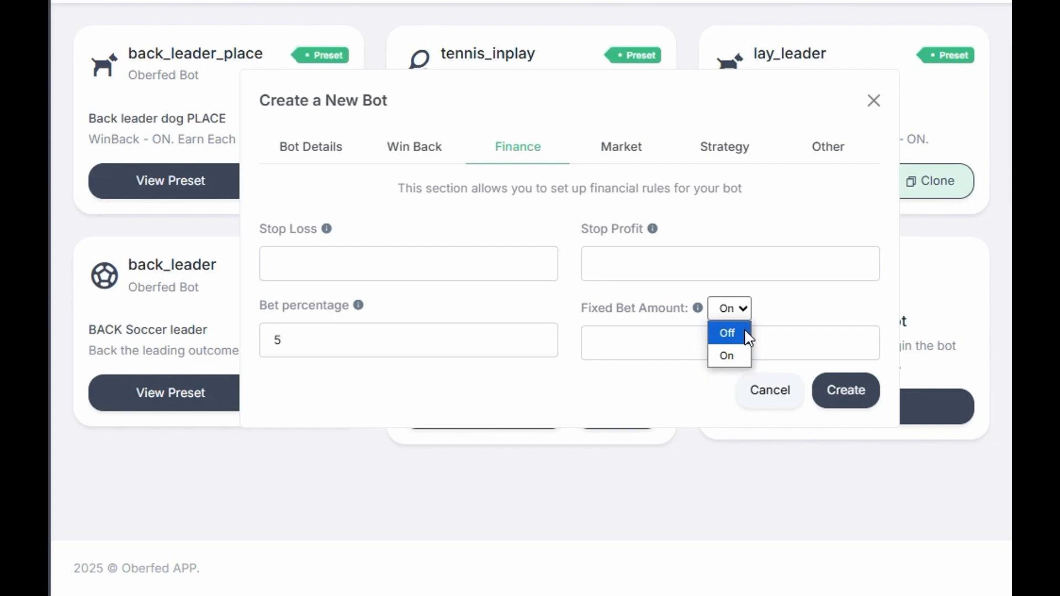
{"action": "left_click", "coordinate": [748, 335]}
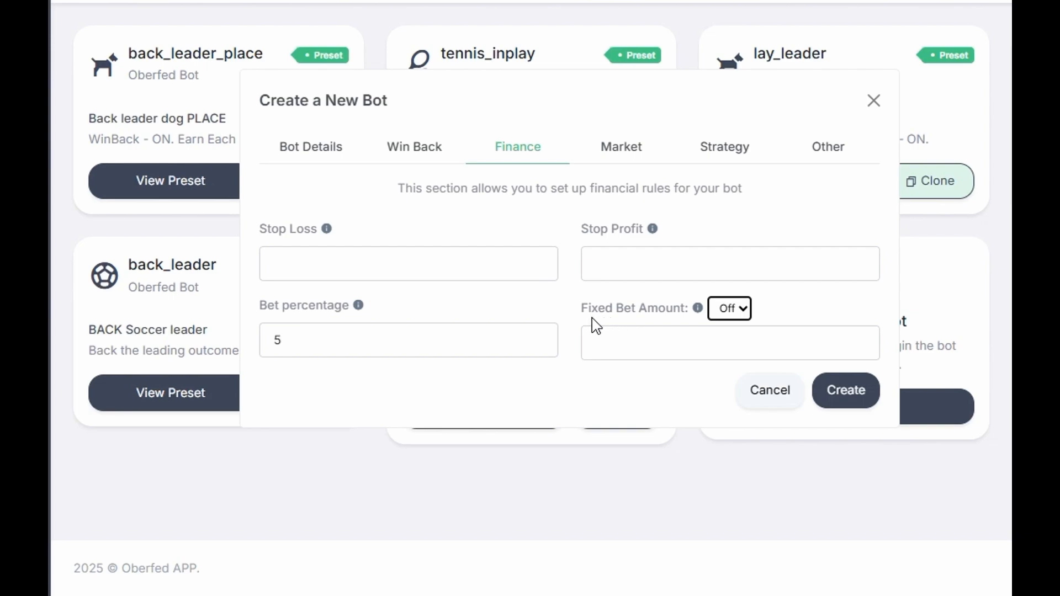
Enter 3 as the fixed bet amount in the bot's finance rules.
{"action": "left_click", "coordinate": [428, 343]}
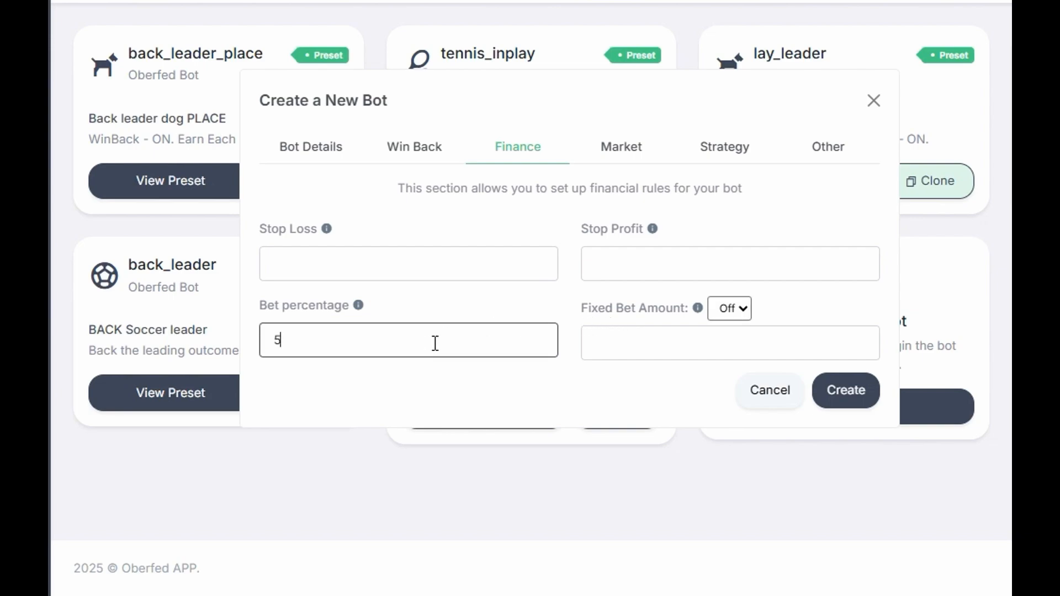
{"action": "left_click", "coordinate": [611, 343]}
{"action": "type", "text": "0"}
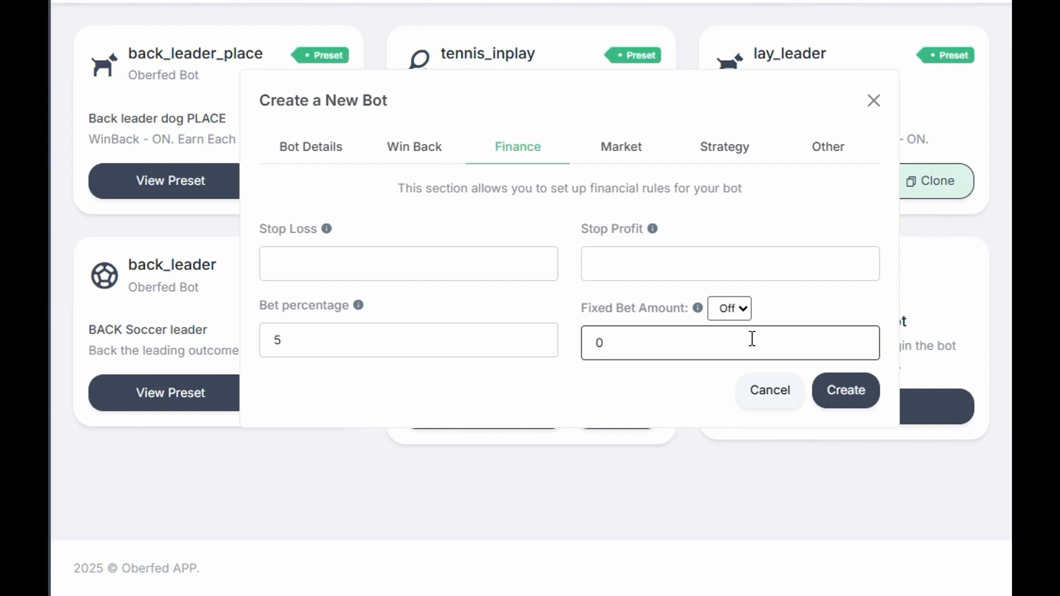
{"action": "key", "text": "BackSpace"}
{"action": "type", "text": "3"}
In the bot's market settings, review the available sports and the In-Play market options, keeping Soccer and No.
{"action": "left_click", "coordinate": [621, 146]}
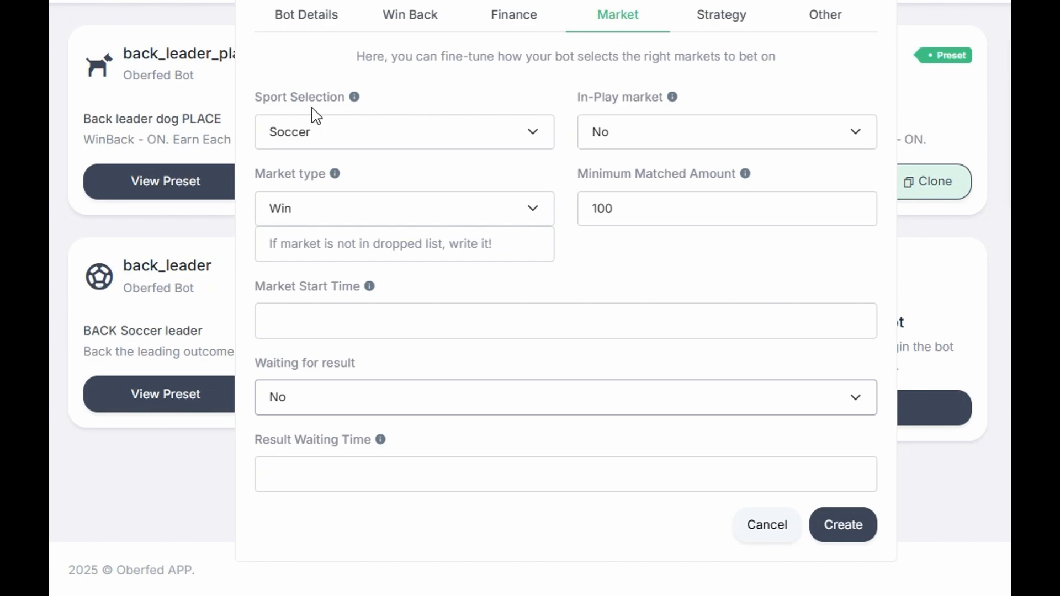
{"action": "left_click", "coordinate": [335, 142]}
{"action": "scroll", "coordinate": [374, 217], "scroll_direction": "down", "scroll_amount": 3}
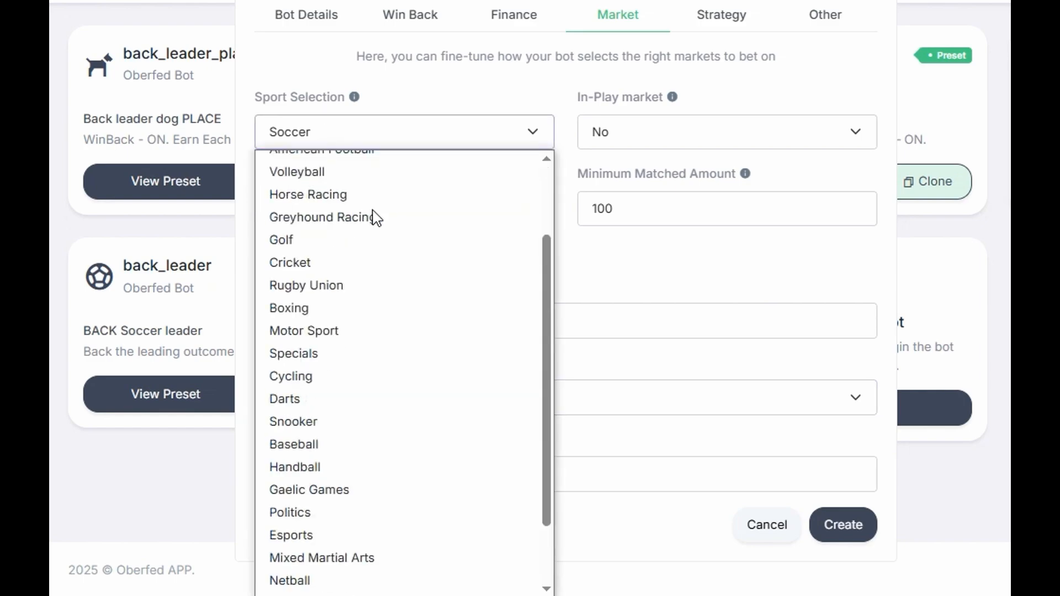
{"action": "scroll", "coordinate": [394, 281], "scroll_direction": "up", "scroll_amount": 3}
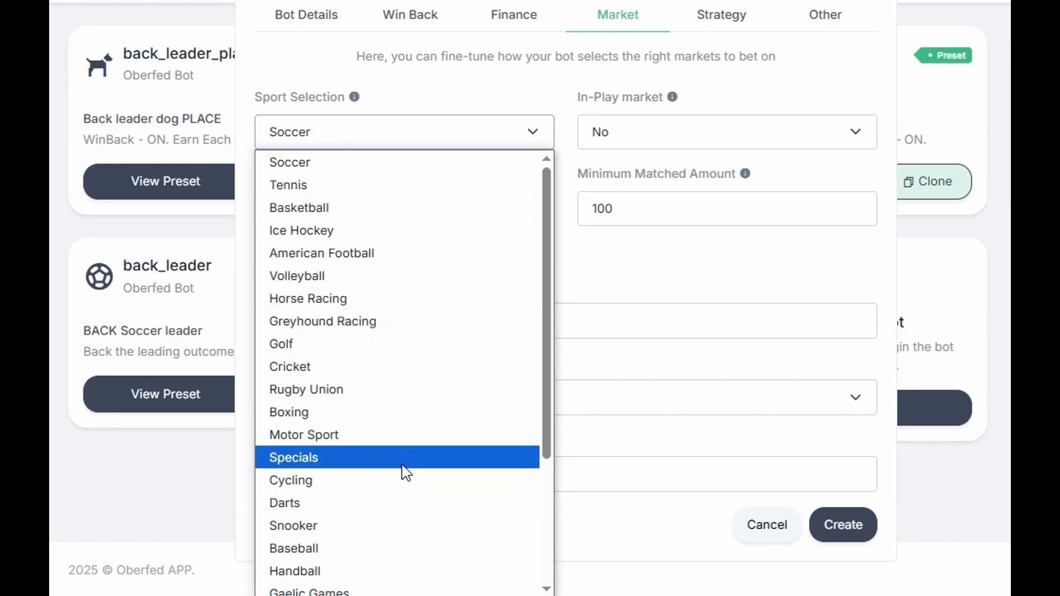
{"action": "left_click", "coordinate": [418, 148]}
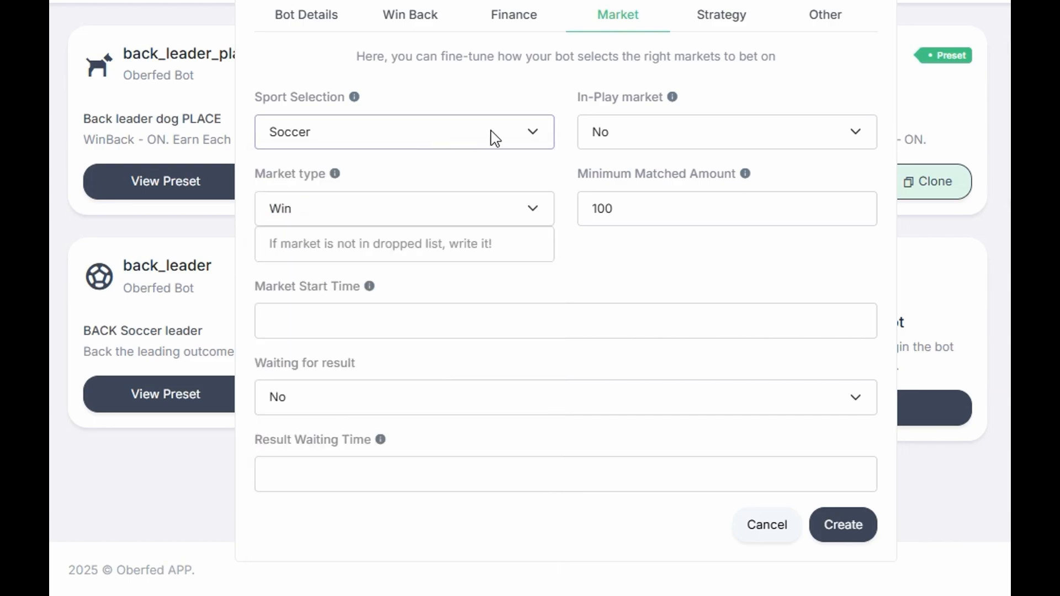
{"action": "left_click", "coordinate": [650, 135]}
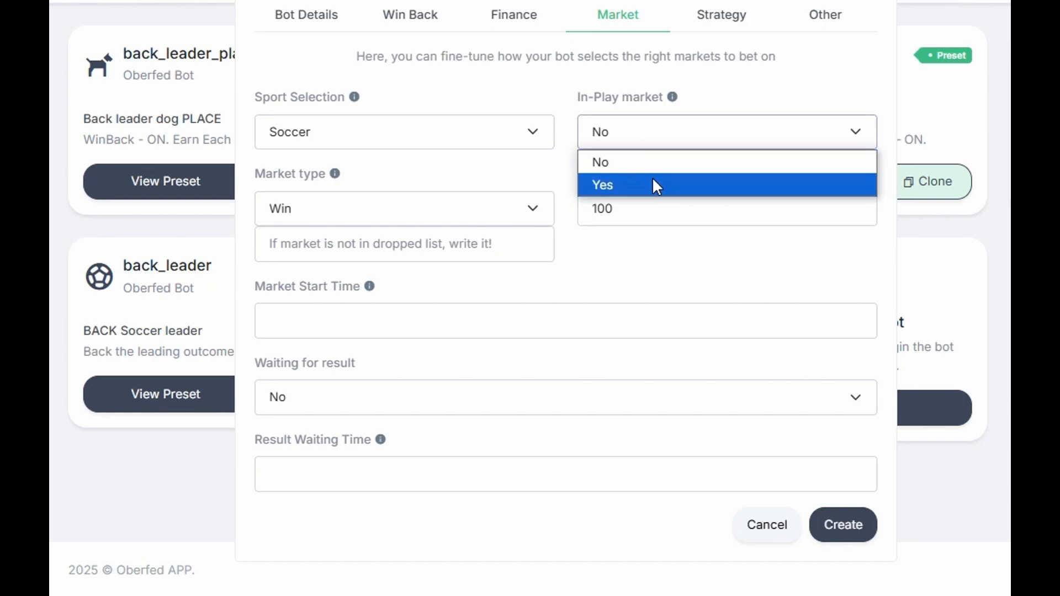
{"action": "left_click", "coordinate": [652, 139]}
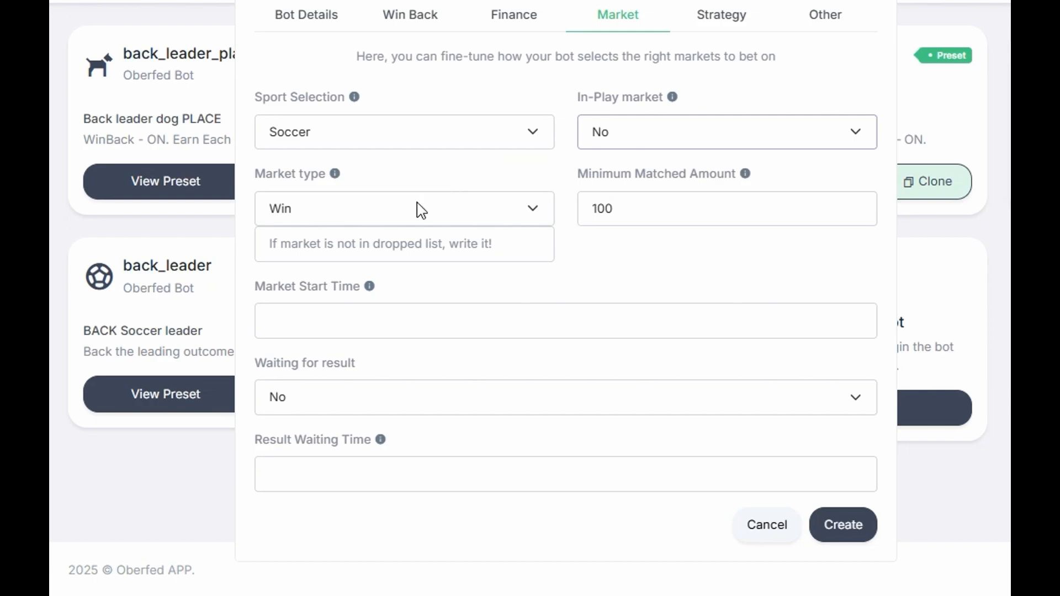
Look through the market type options, the custom market entry and the Minimum Matched Amount, keeping Win and 100.
{"action": "left_click", "coordinate": [390, 213]}
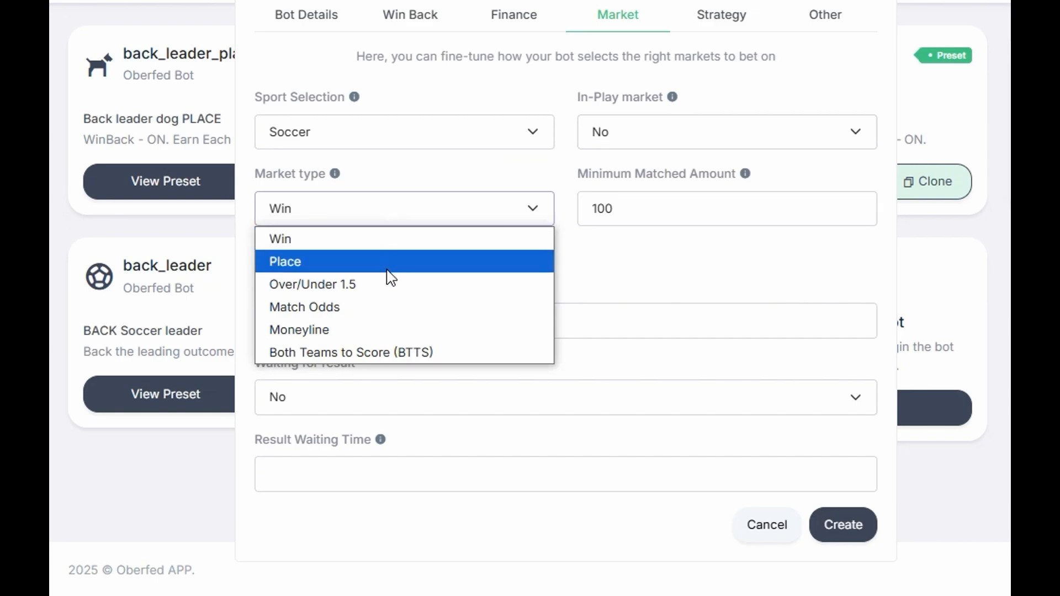
{"action": "left_click", "coordinate": [414, 217]}
{"action": "left_click", "coordinate": [419, 239]}
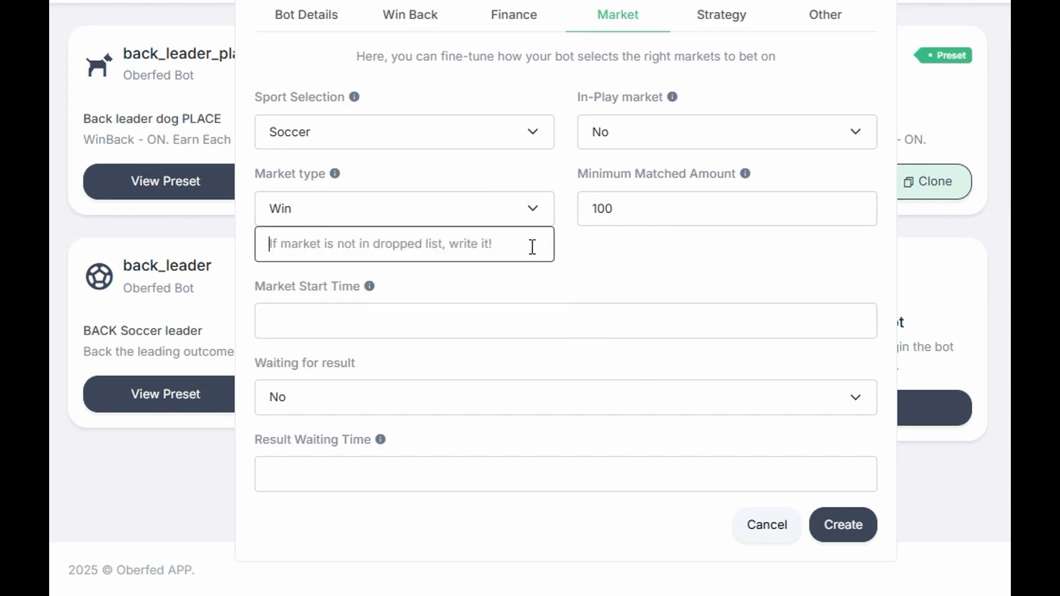
{"action": "left_click", "coordinate": [628, 186]}
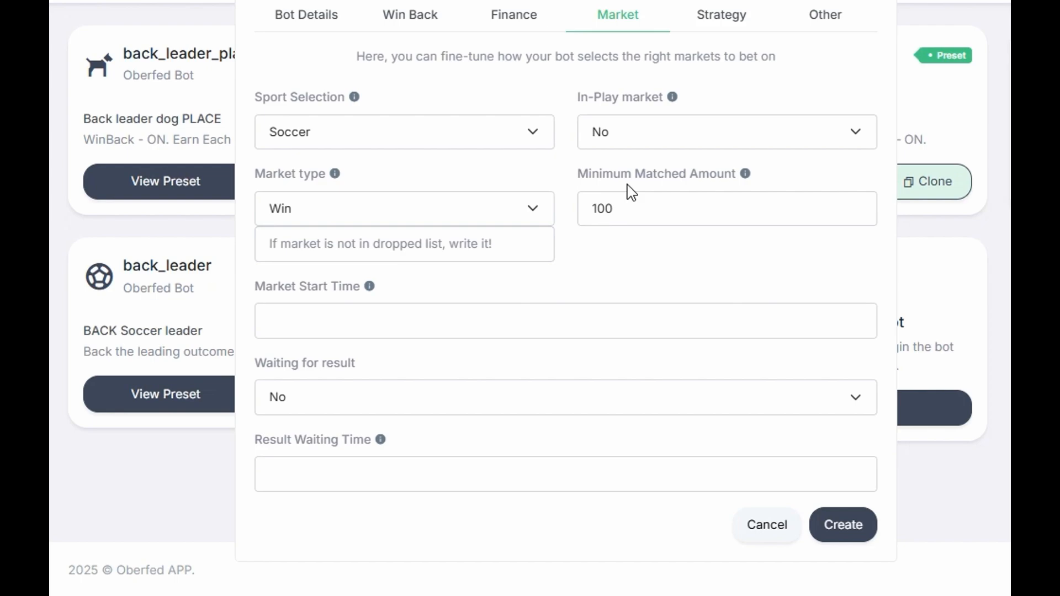
{"action": "left_click", "coordinate": [635, 200]}
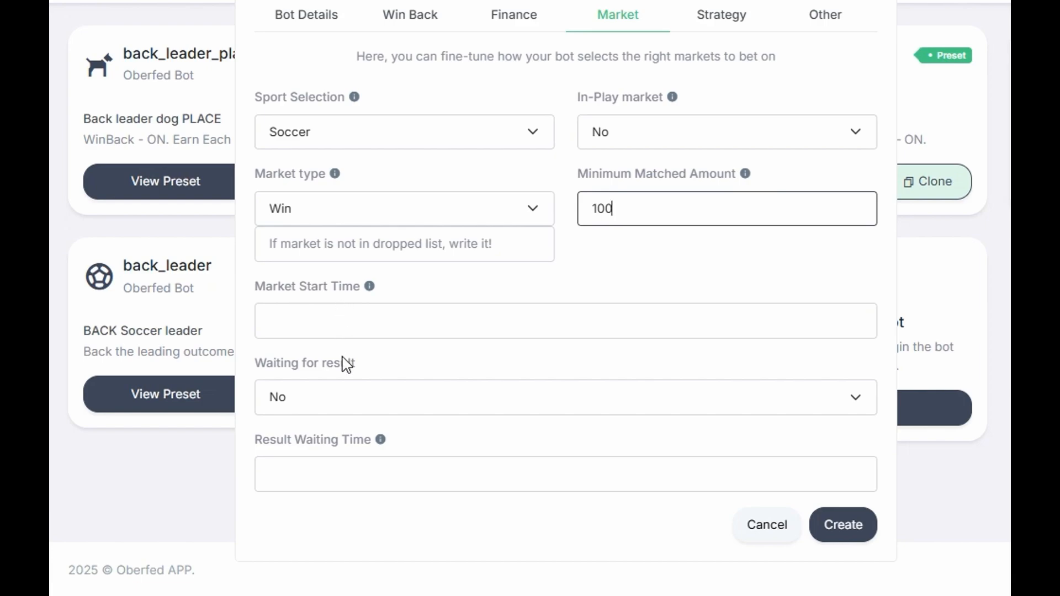
Check the Waiting for result options and the Result Waiting Time, keeping No and leaving the time empty.
{"action": "left_click", "coordinate": [355, 398]}
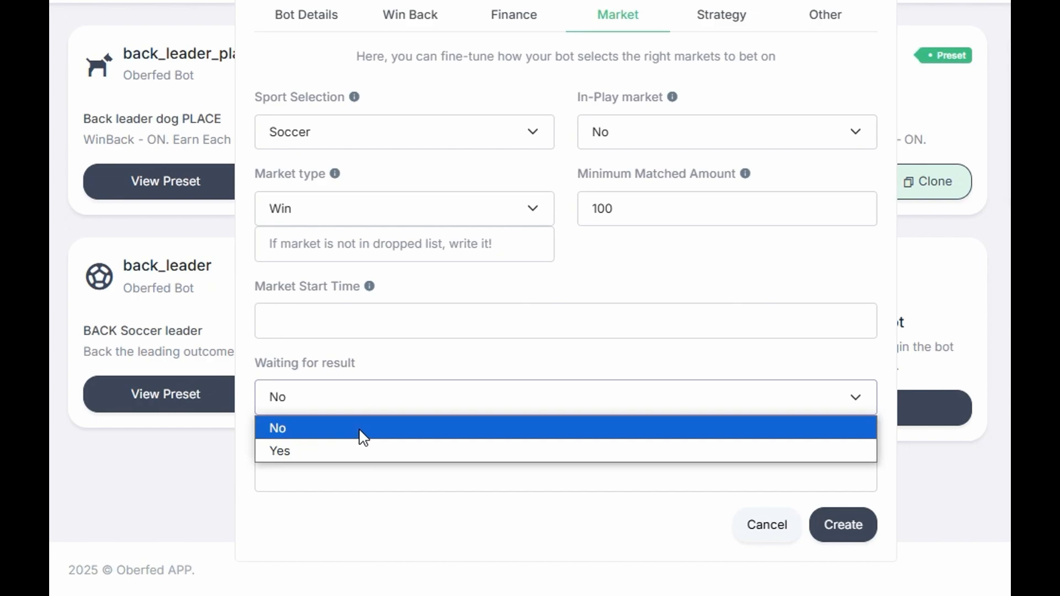
{"action": "left_click", "coordinate": [366, 407]}
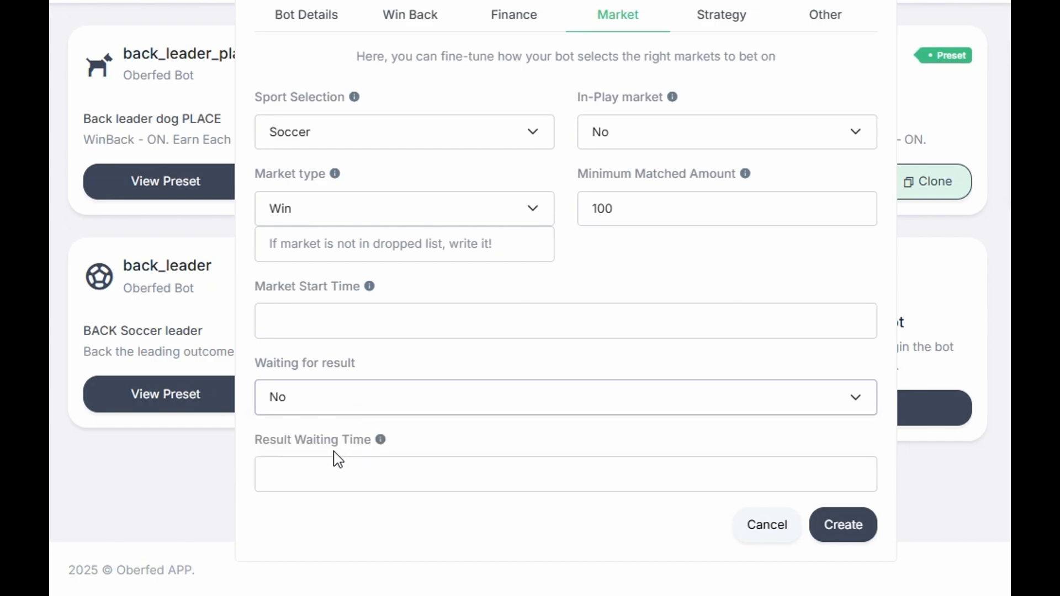
{"action": "left_click", "coordinate": [338, 465]}
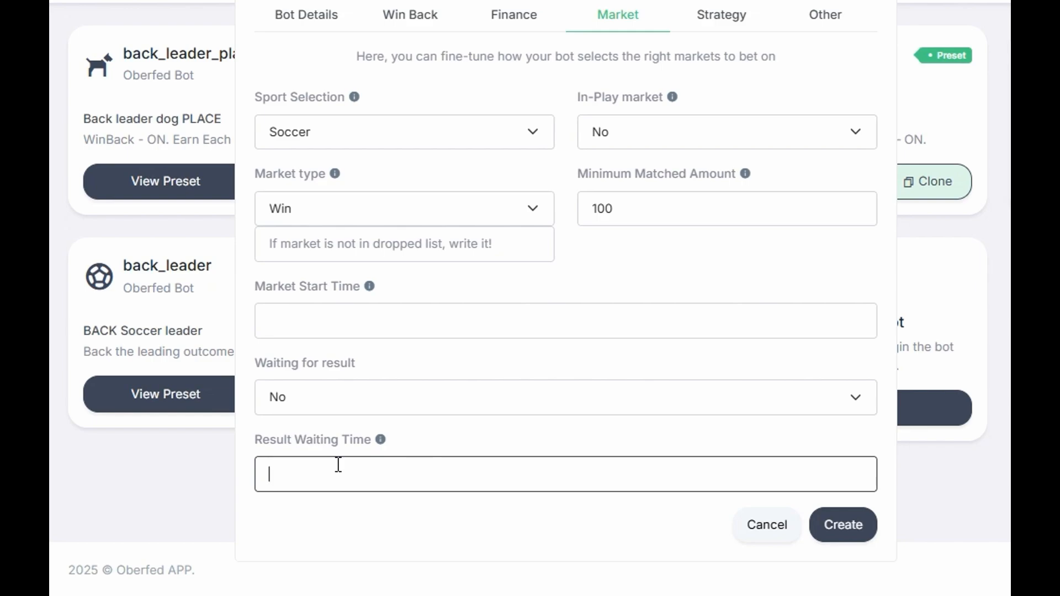
In the bot's strategy settings, set the Selection Position to 2 and the Selection Name to "name".
{"action": "left_click", "coordinate": [723, 16]}
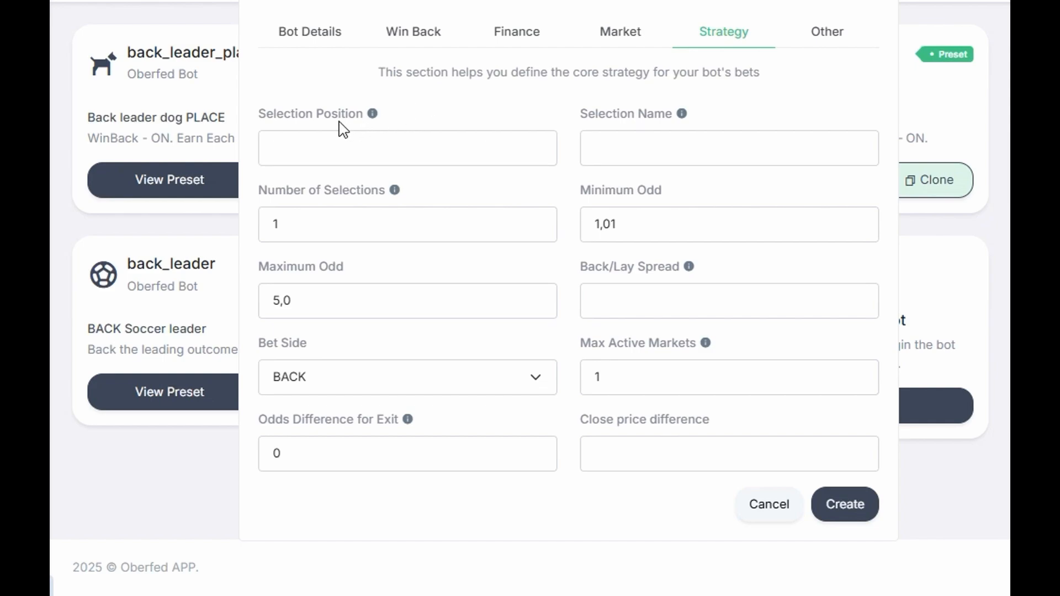
{"action": "left_click", "coordinate": [343, 144]}
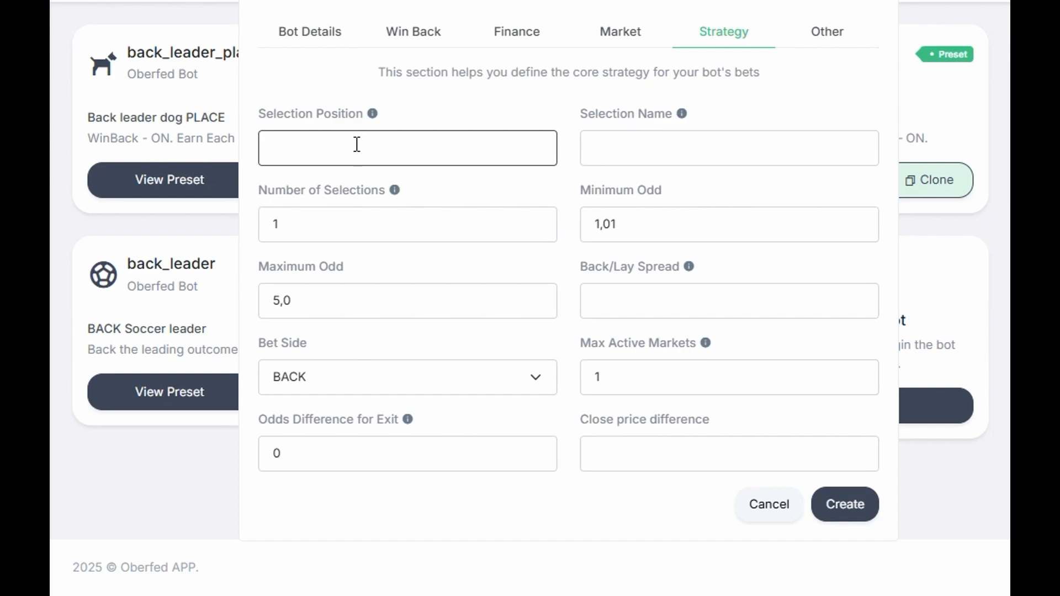
{"action": "type", "text": "1"}
{"action": "key", "text": "BackSpace"}
{"action": "type", "text": "2"}
{"action": "left_click", "coordinate": [612, 142]}
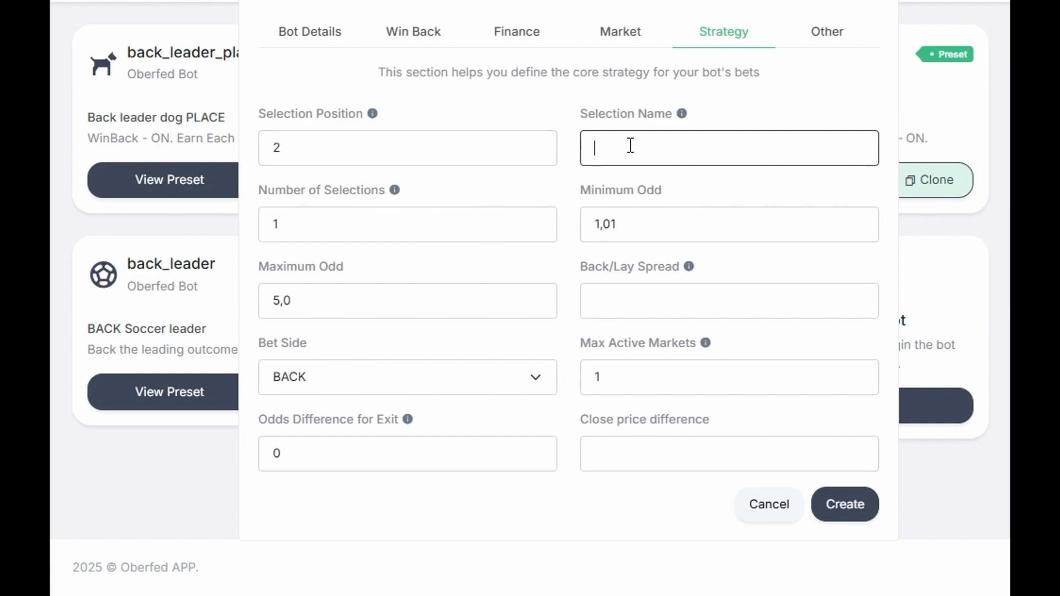
{"action": "type", "text": "name"}
Try 3 and 4 as the strategy's Number of Selections and leave the value empty.
{"action": "left_click", "coordinate": [382, 226]}
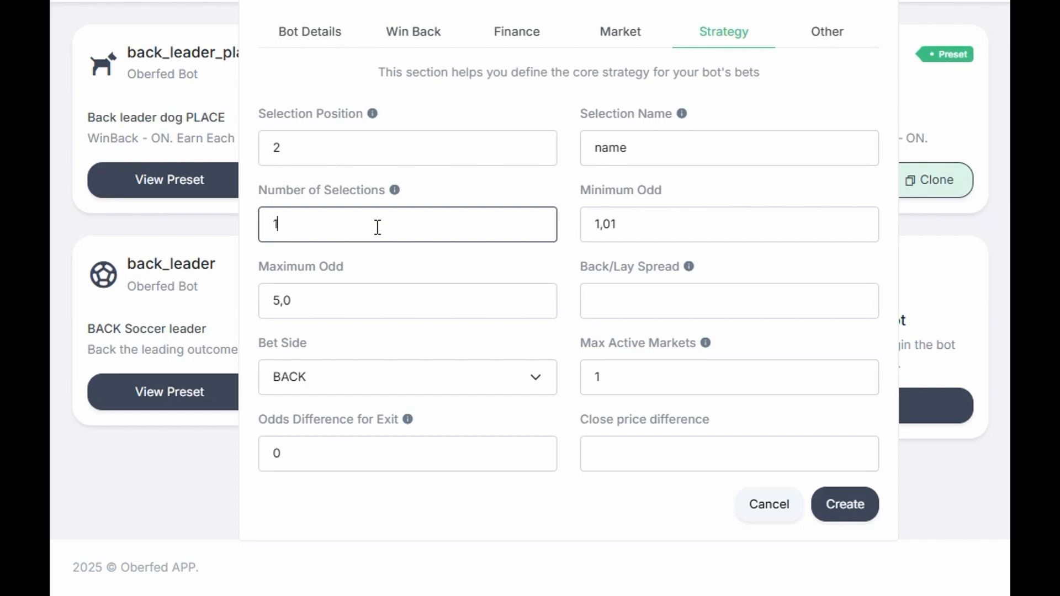
{"action": "left_click", "coordinate": [387, 156]}
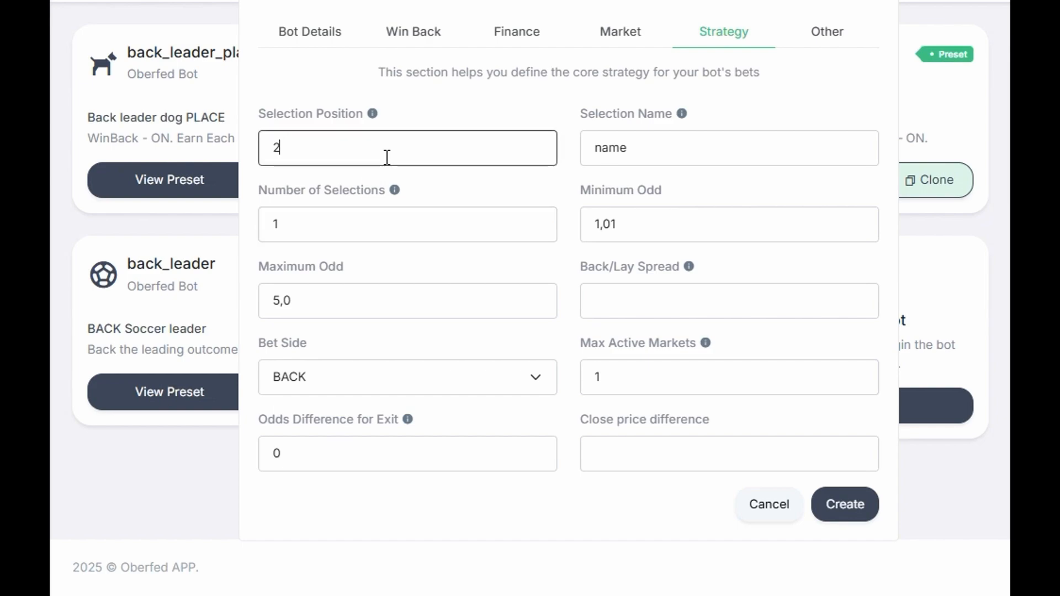
{"action": "left_click", "coordinate": [353, 220]}
{"action": "left_click", "coordinate": [351, 157]}
{"action": "left_click", "coordinate": [344, 224]}
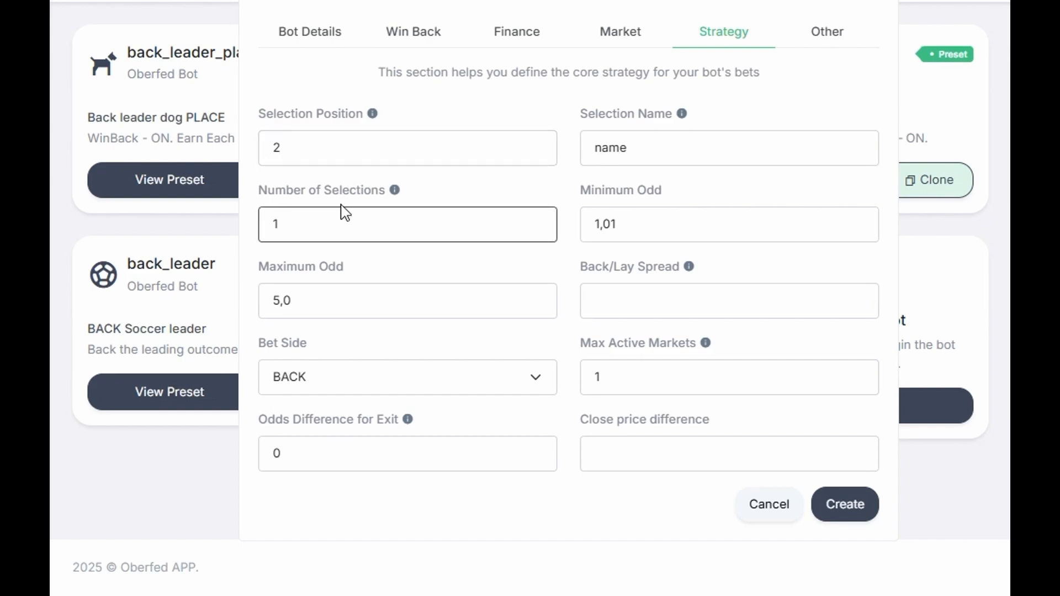
{"action": "key", "text": "BackSpace"}
{"action": "type", "text": "3"}
{"action": "key", "text": "BackSpace"}
{"action": "type", "text": "4"}
{"action": "key", "text": "BackSpace"}
Set the strategy's Minimum Odd to 1,2.
{"action": "left_click", "coordinate": [634, 206]}
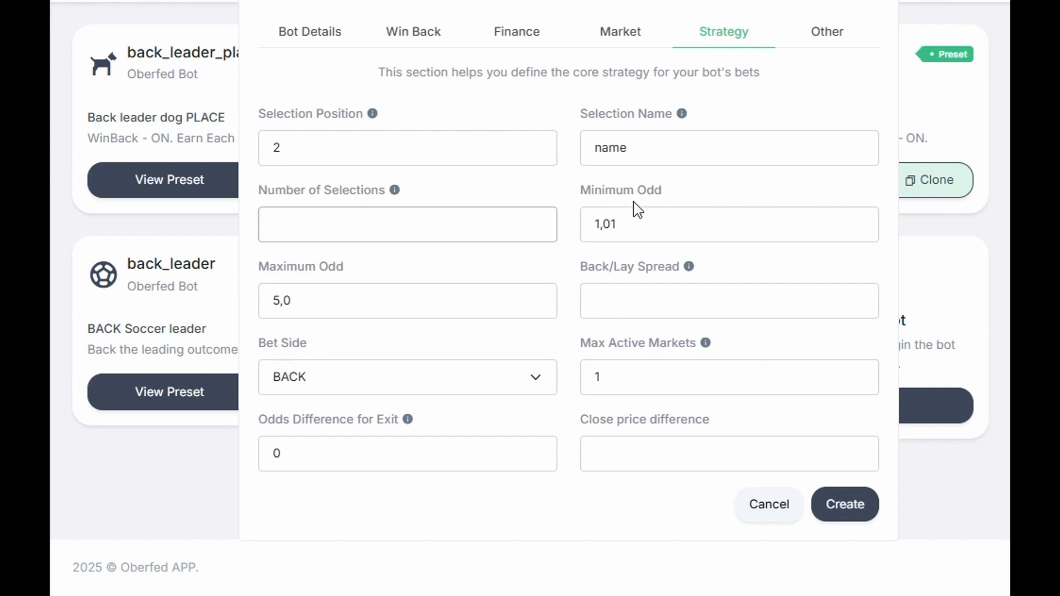
{"action": "left_click", "coordinate": [639, 222]}
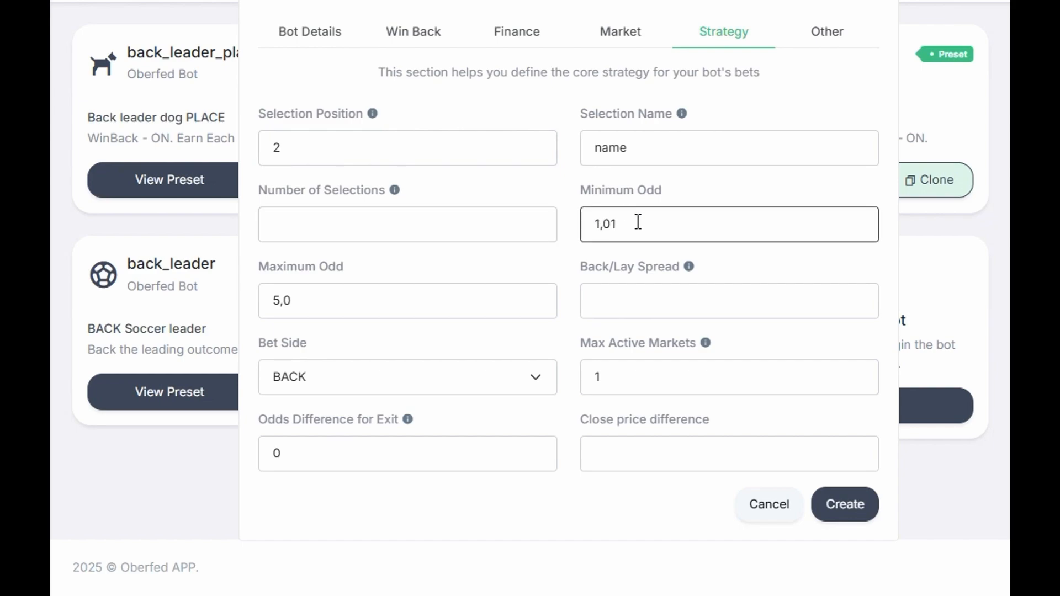
{"action": "key", "text": "BackSpace"}
{"action": "key", "text": "BackSpace"}
{"action": "type", "text": "2"}
Go through the remaining strategy settings from Maximum Odd to Close price difference, keeping their values and BACK as the Bet Side.
{"action": "left_click", "coordinate": [400, 292]}
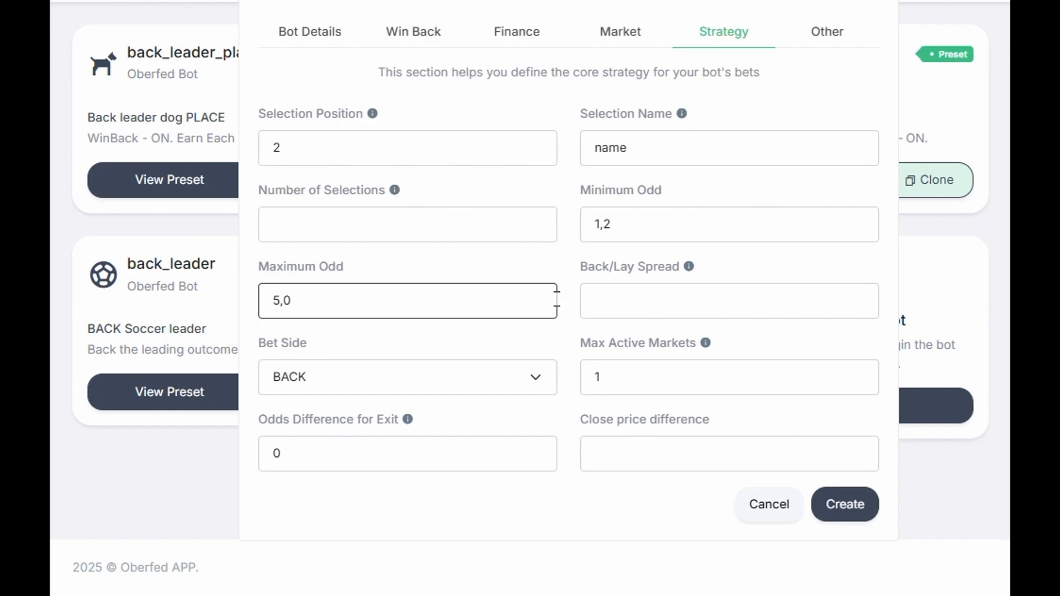
{"action": "left_click", "coordinate": [610, 303]}
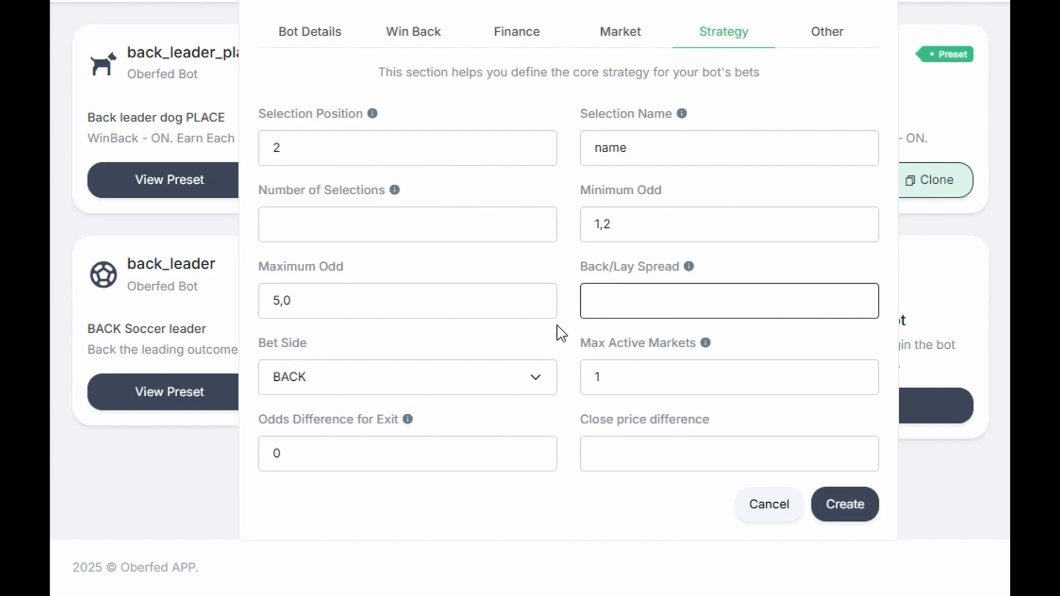
{"action": "left_click", "coordinate": [308, 377]}
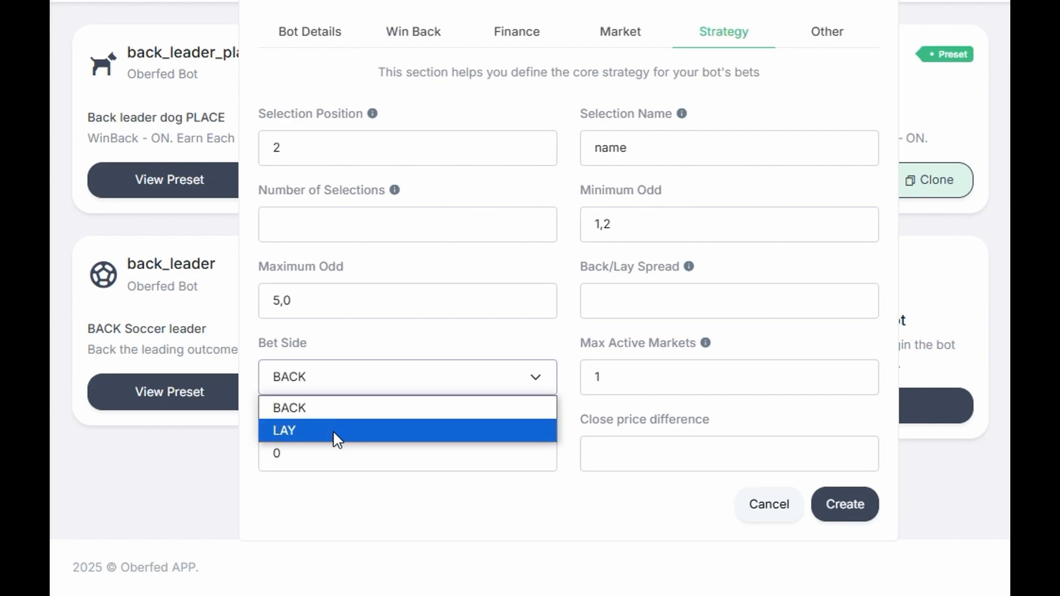
{"action": "left_click", "coordinate": [390, 404]}
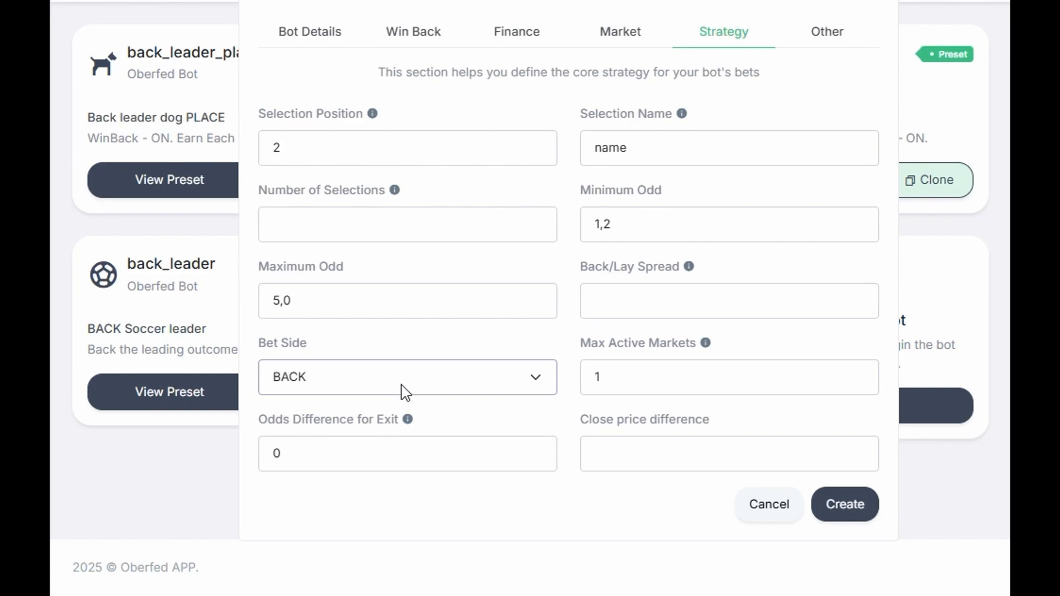
{"action": "left_click", "coordinate": [637, 370]}
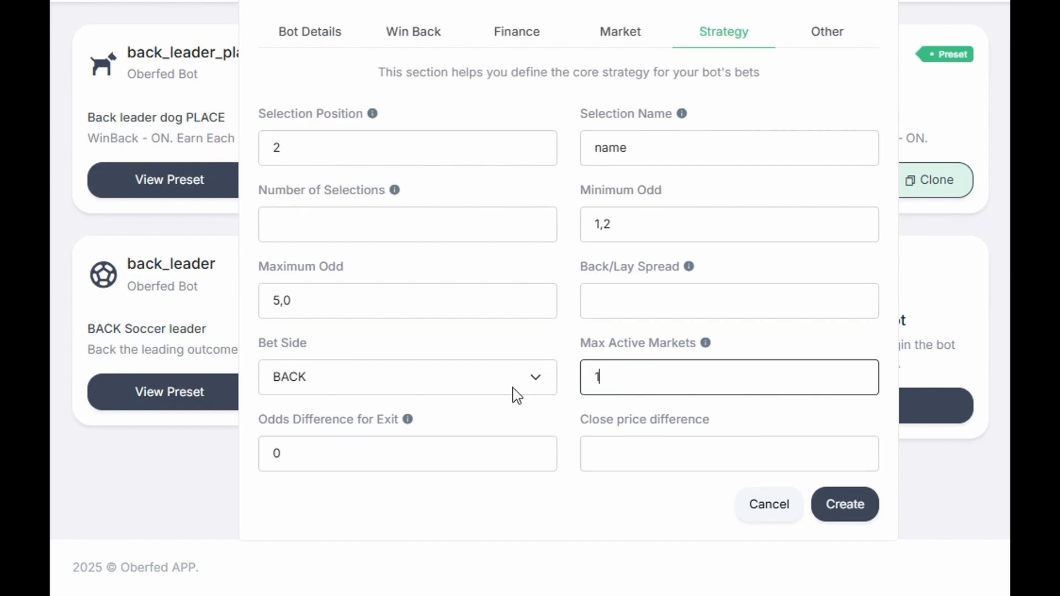
{"action": "left_click", "coordinate": [350, 453]}
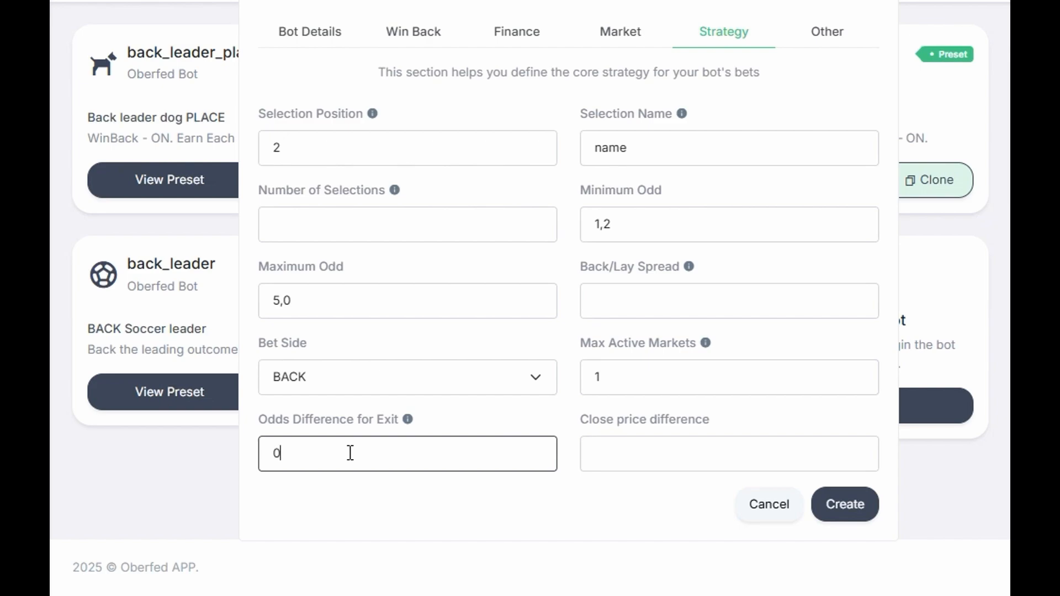
{"action": "left_click", "coordinate": [608, 457]}
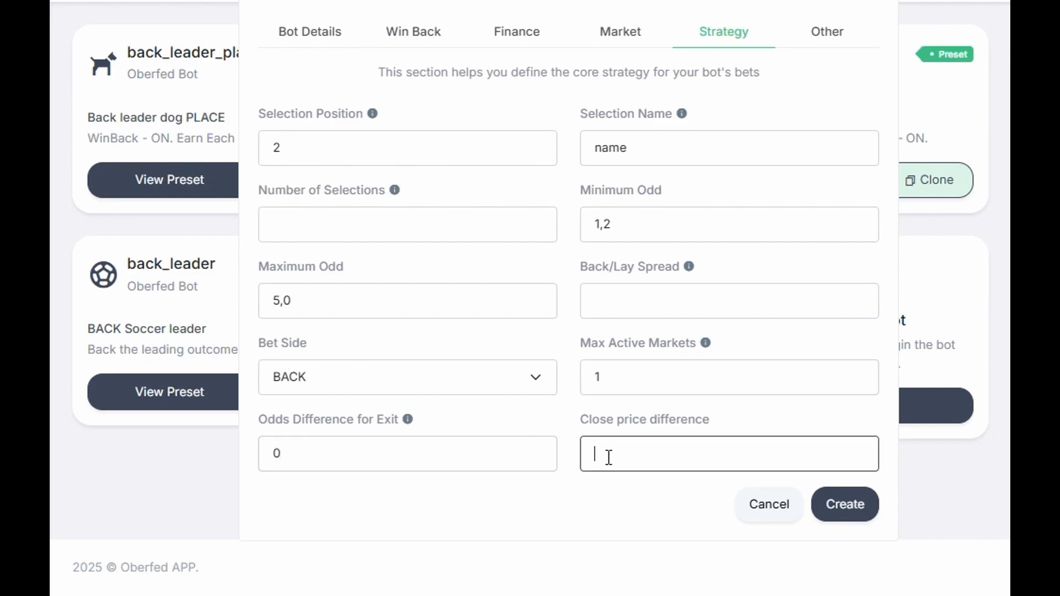